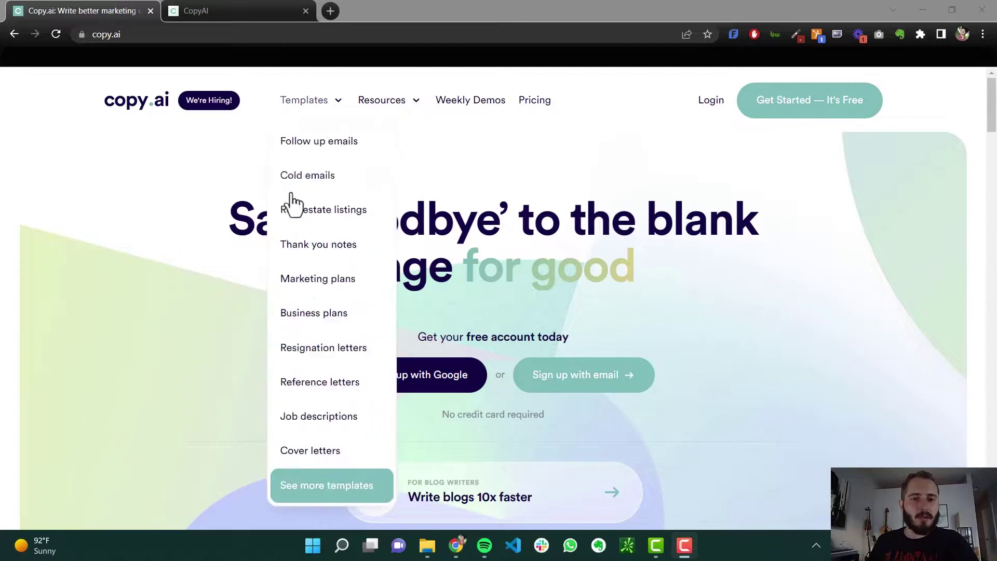
Go to the Copy.ai dashboard and start a new post with the Blog Post Wizard
{"action": "left_click", "coordinate": [243, 9]}
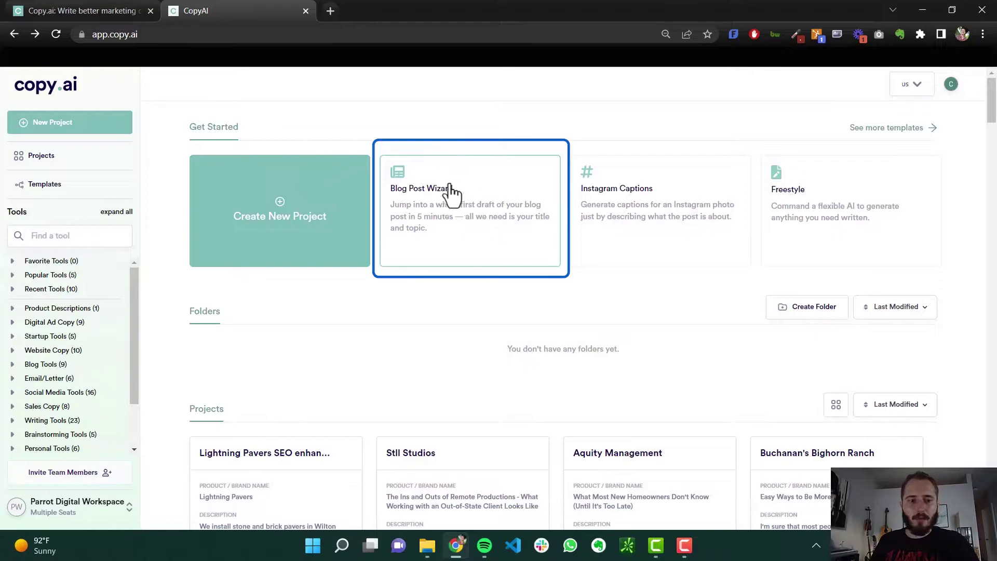
{"action": "left_click", "coordinate": [480, 222]}
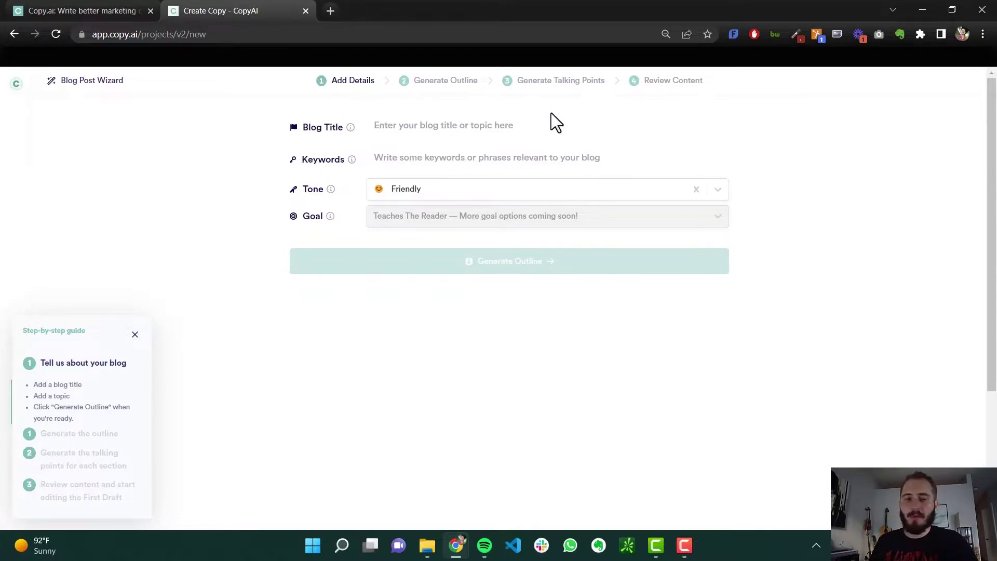
Enter the title 'Why Dogs Are Better Than Cats' and keywords 'dogs are good, cats are bad, dogs are better than cats'
{"action": "left_click", "coordinate": [535, 130]}
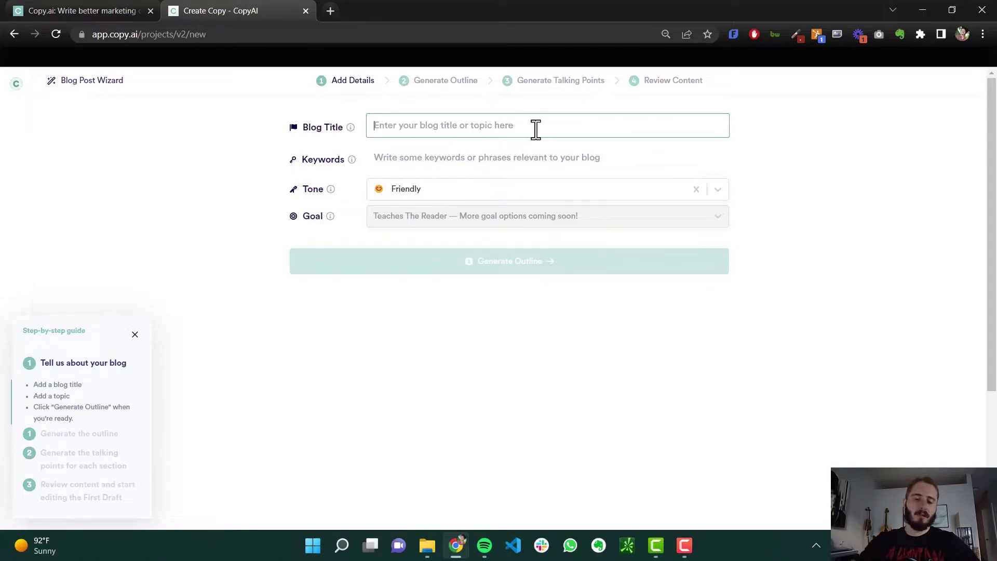
{"action": "type", "text": "Why Dogs Are Better Than Cats"}
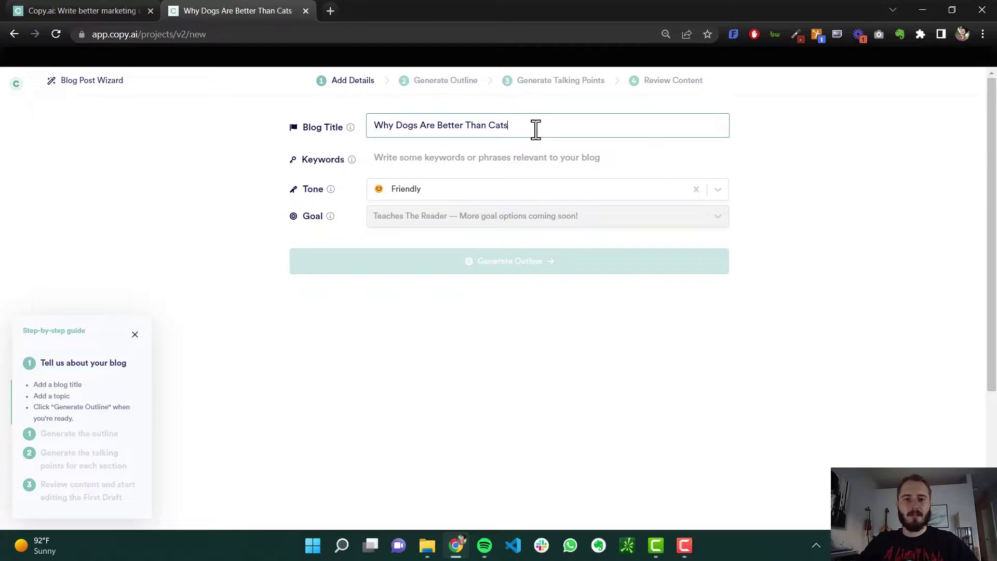
{"action": "key", "text": "Escape"}
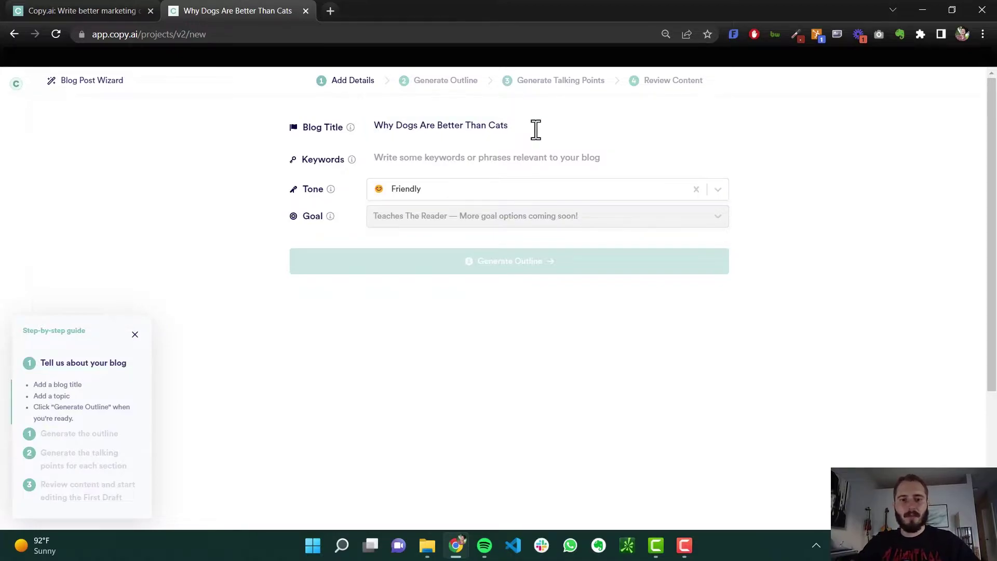
{"action": "left_click", "coordinate": [530, 157]}
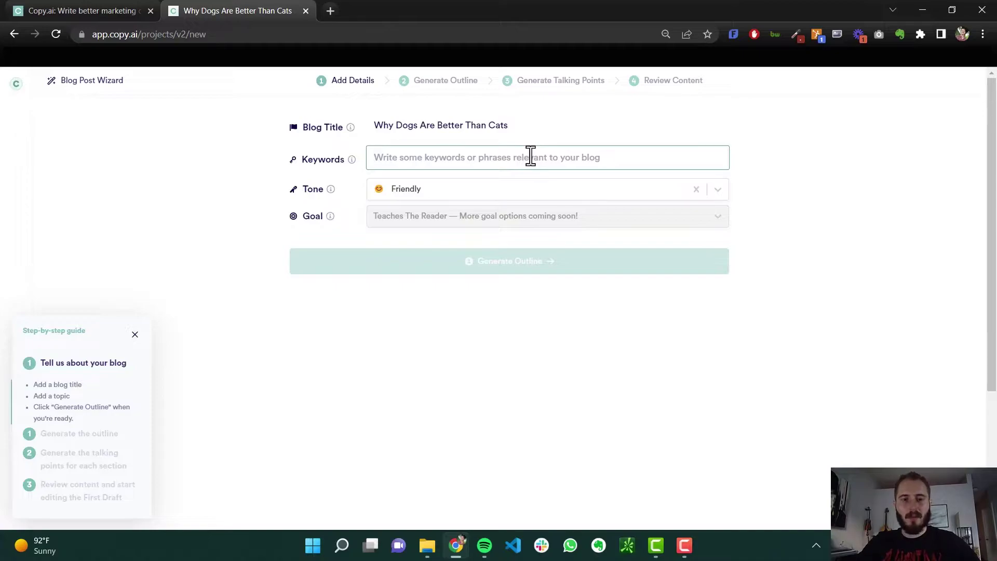
{"action": "type", "text": "dogs are good, ca"}
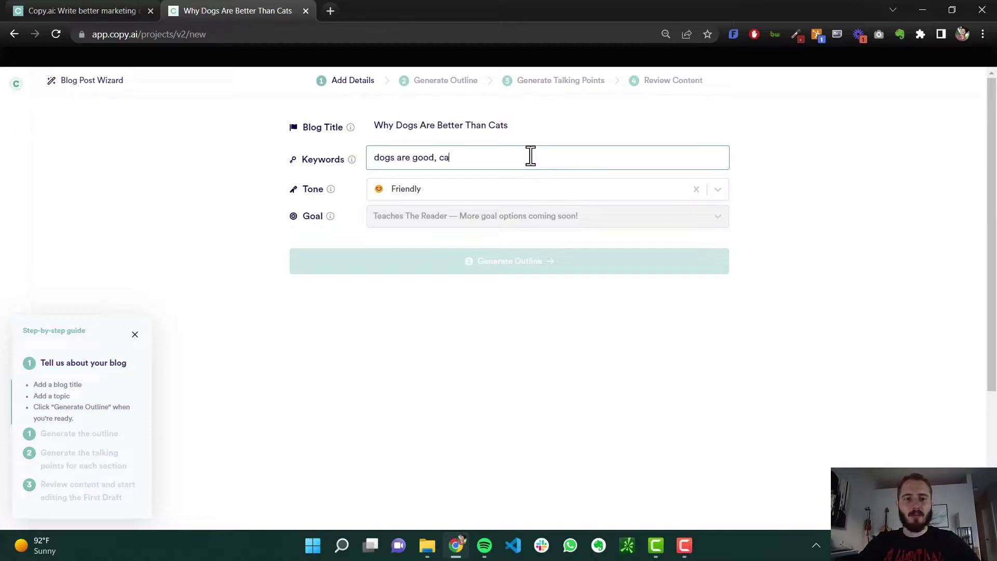
{"action": "type", "text": "ts are bad,"}
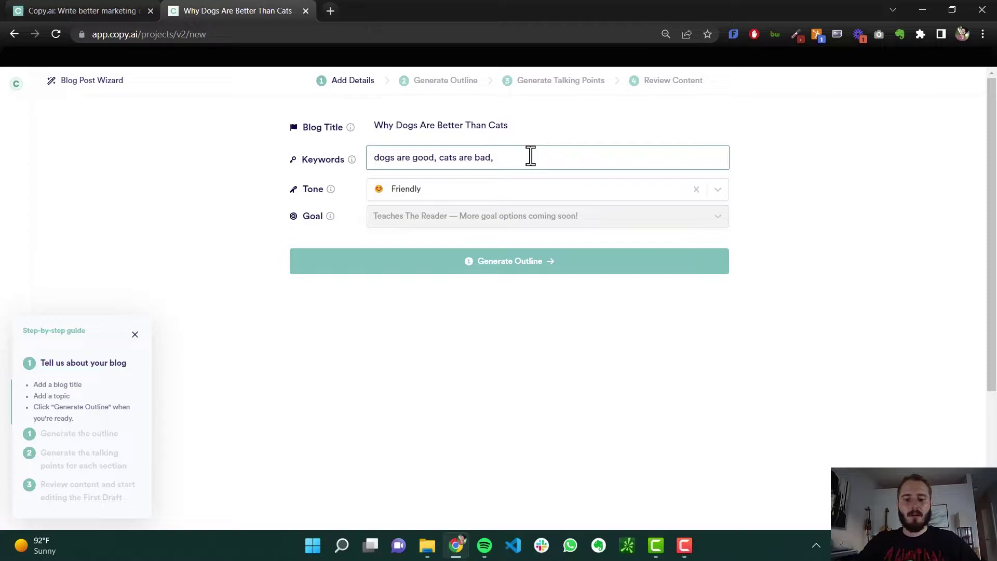
{"action": "type", "text": " dogs are better tha"}
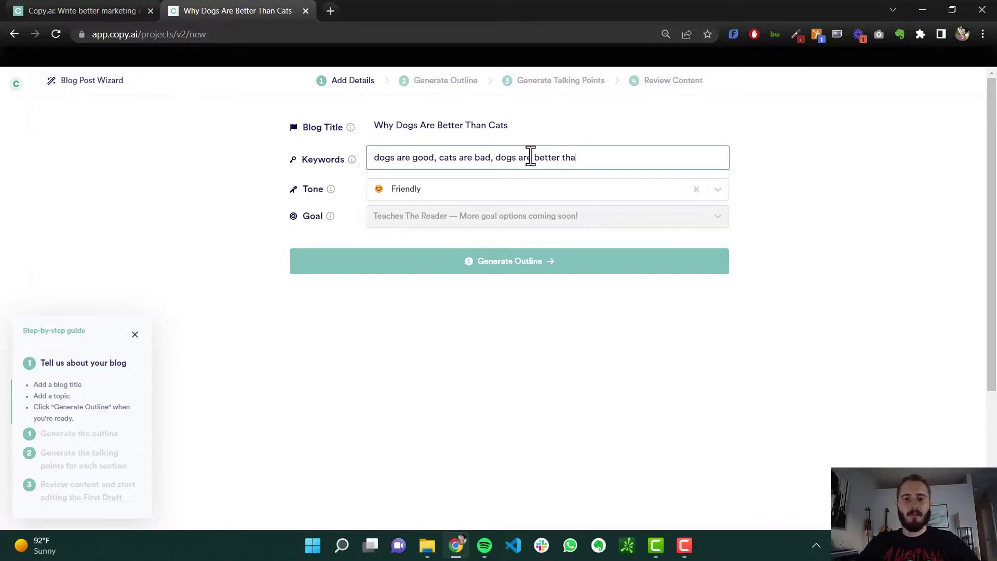
{"action": "type", "text": "n cats"}
Keep the tone as Friendly and generate the outline
{"action": "left_click", "coordinate": [558, 193]}
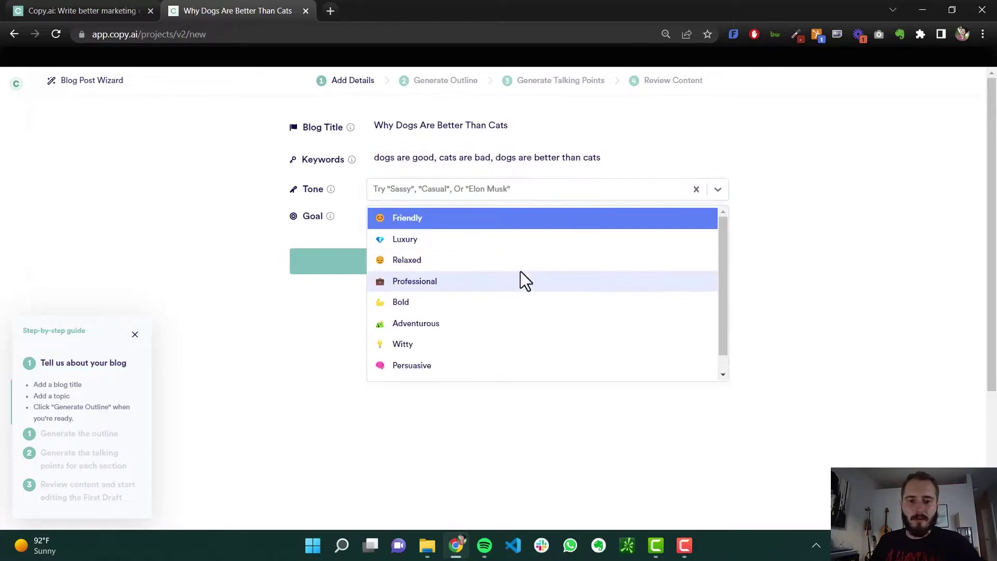
{"action": "scroll", "coordinate": [520, 271], "scroll_direction": "down", "scroll_amount": 1}
{"action": "scroll", "coordinate": [519, 342], "scroll_direction": "up", "scroll_amount": 1}
{"action": "left_click", "coordinate": [451, 217]}
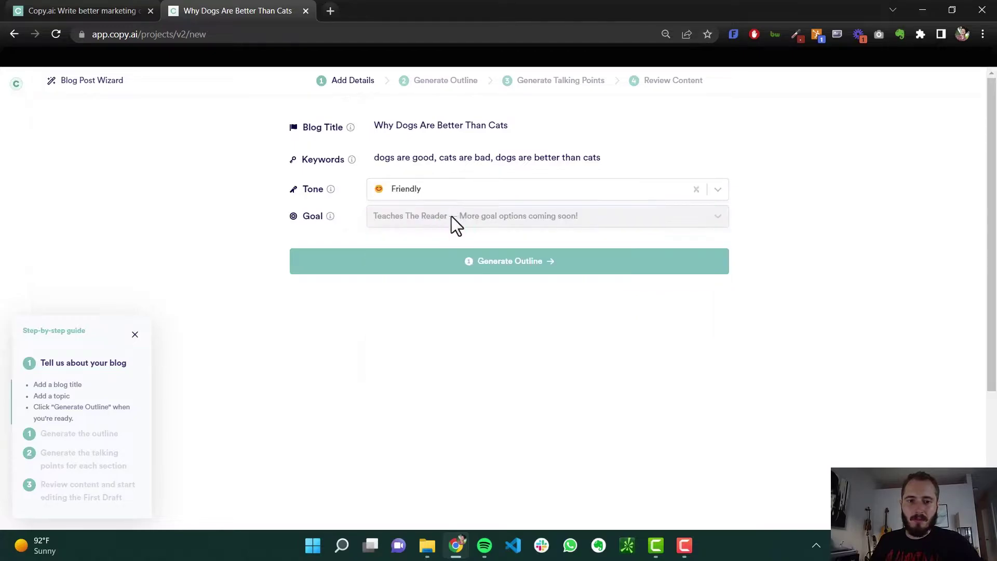
{"action": "left_click", "coordinate": [483, 266]}
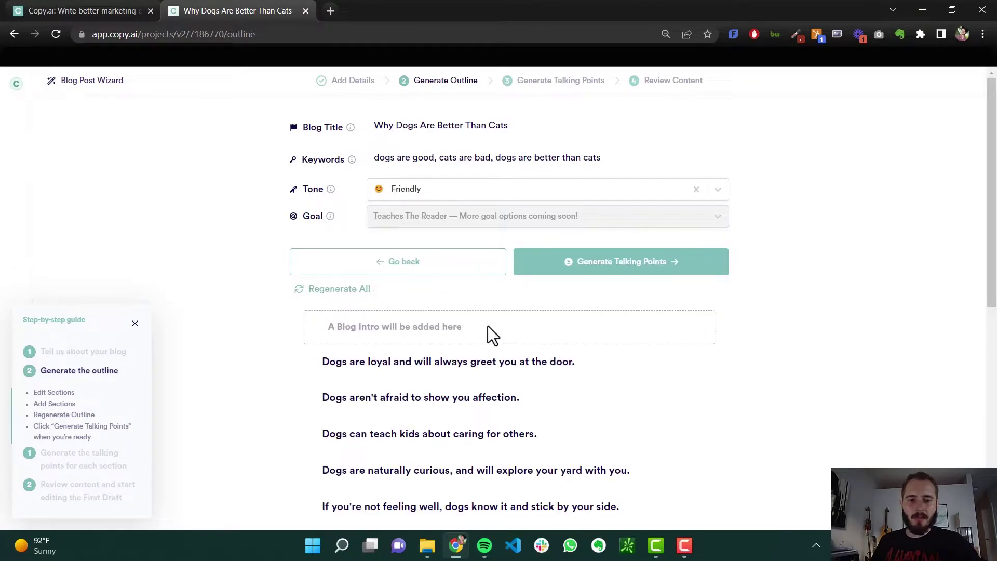
Delete the 'Go ahead and adopt a cat' and 'Make sure you have a dog' outline sections
{"action": "scroll", "coordinate": [530, 315], "scroll_direction": "down", "scroll_amount": 6}
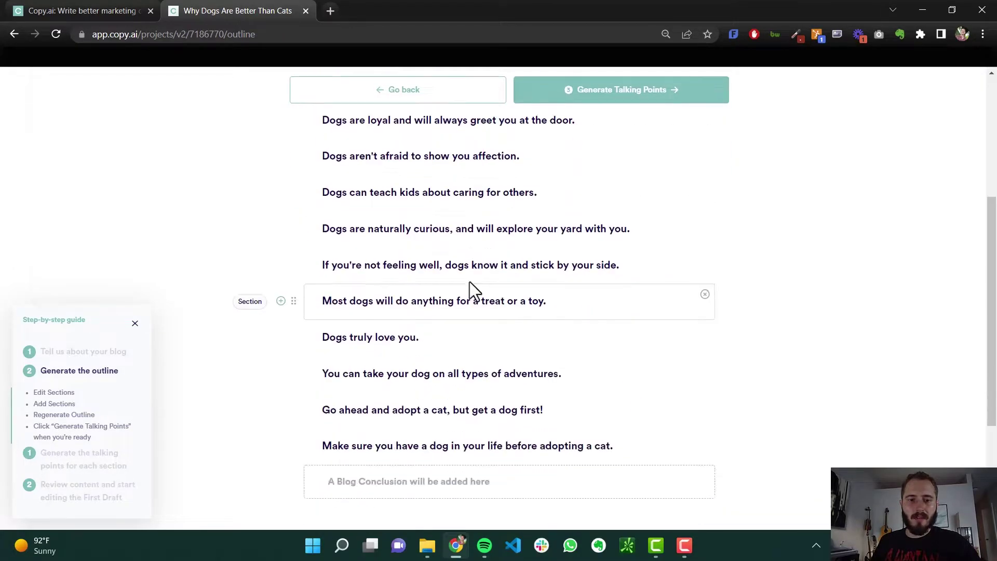
{"action": "scroll", "coordinate": [470, 285], "scroll_direction": "down", "scroll_amount": 1}
{"action": "scroll", "coordinate": [457, 281], "scroll_direction": "up", "scroll_amount": 5}
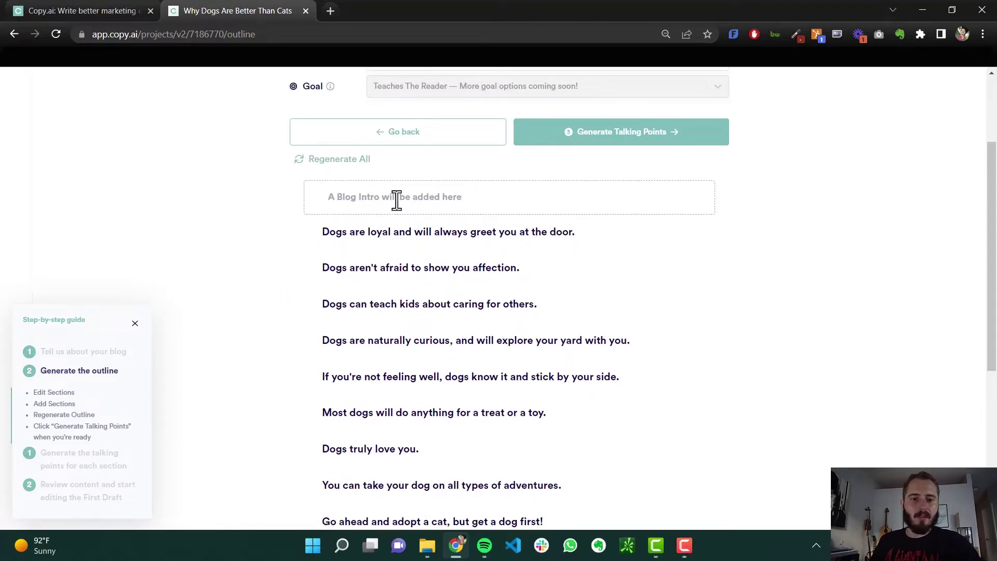
{"action": "scroll", "coordinate": [414, 291], "scroll_direction": "down", "scroll_amount": 7}
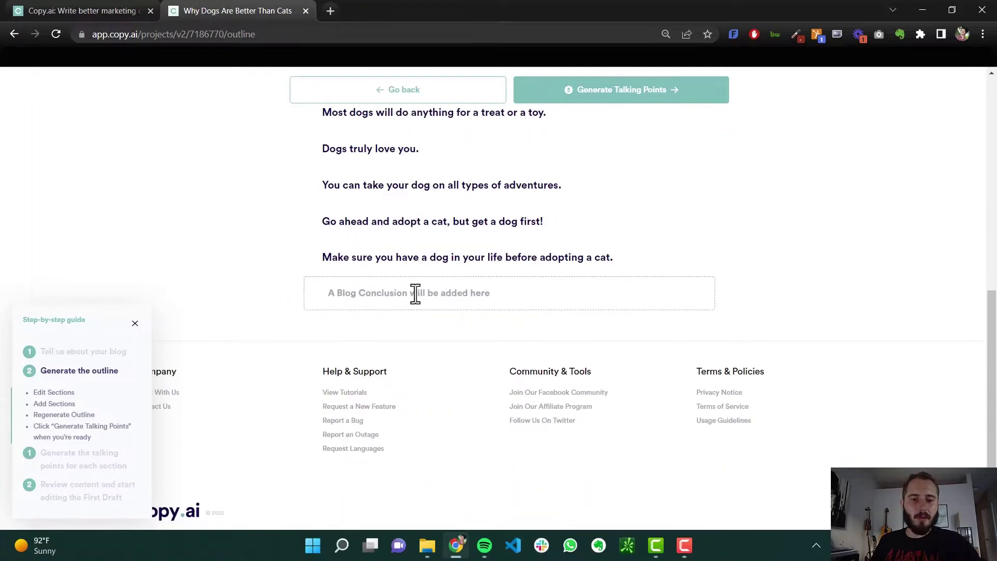
{"action": "scroll", "coordinate": [414, 291], "scroll_direction": "up", "scroll_amount": 7}
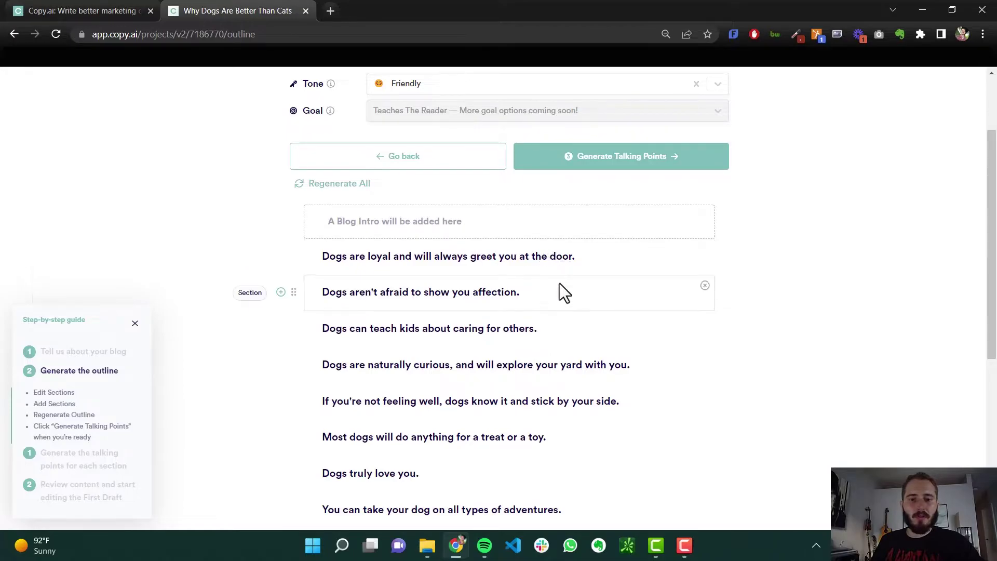
{"action": "scroll", "coordinate": [560, 290], "scroll_direction": "down", "scroll_amount": 3}
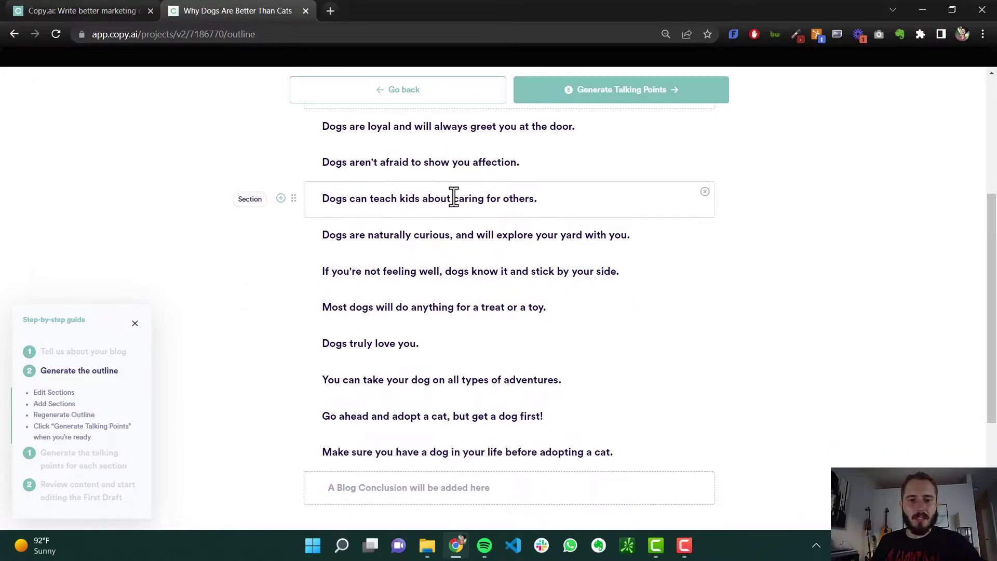
{"action": "scroll", "coordinate": [463, 270], "scroll_direction": "down", "scroll_amount": 3}
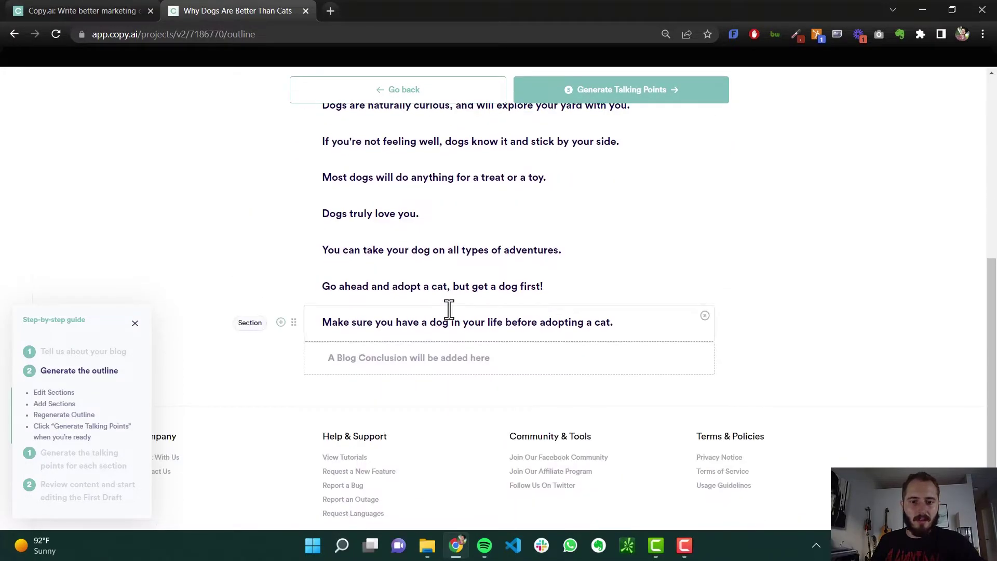
{"action": "left_click", "coordinate": [705, 280]}
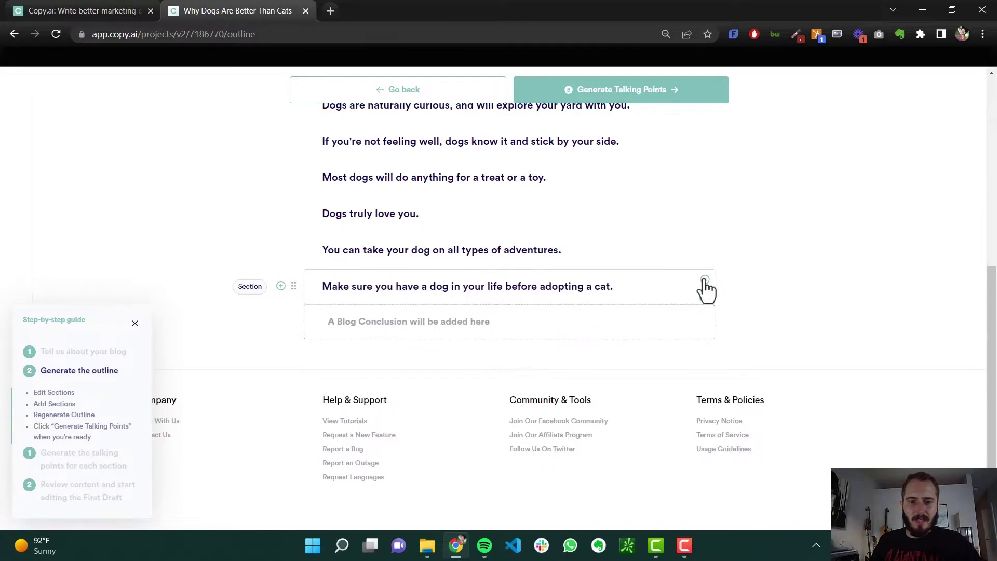
{"action": "left_click", "coordinate": [705, 289]}
Accept Grammarly's suggestion to drop the comma after 'curious'
{"action": "scroll", "coordinate": [546, 296], "scroll_direction": "up", "scroll_amount": 3}
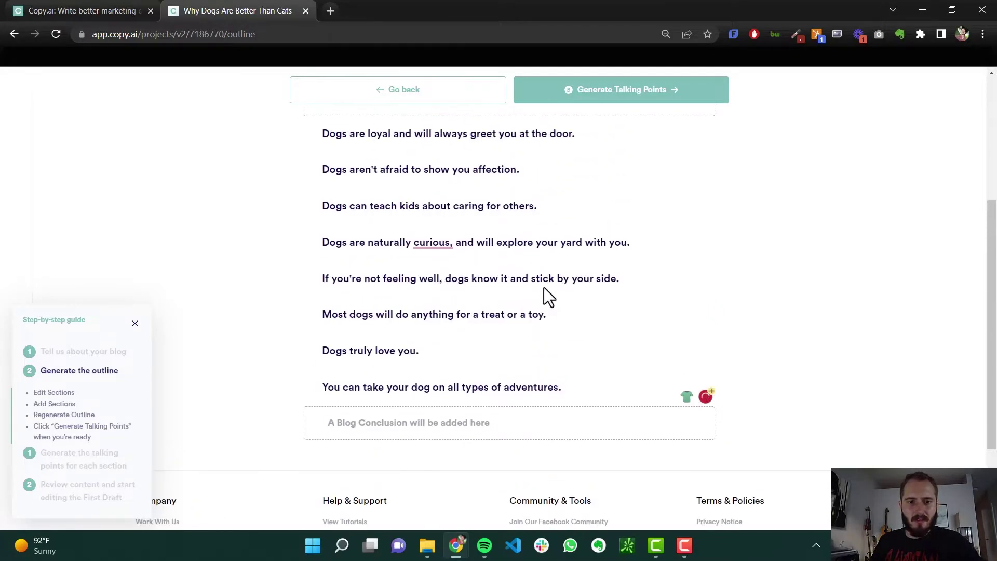
{"action": "left_click", "coordinate": [447, 272]}
{"action": "scroll", "coordinate": [753, 269], "scroll_direction": "up", "scroll_amount": 2}
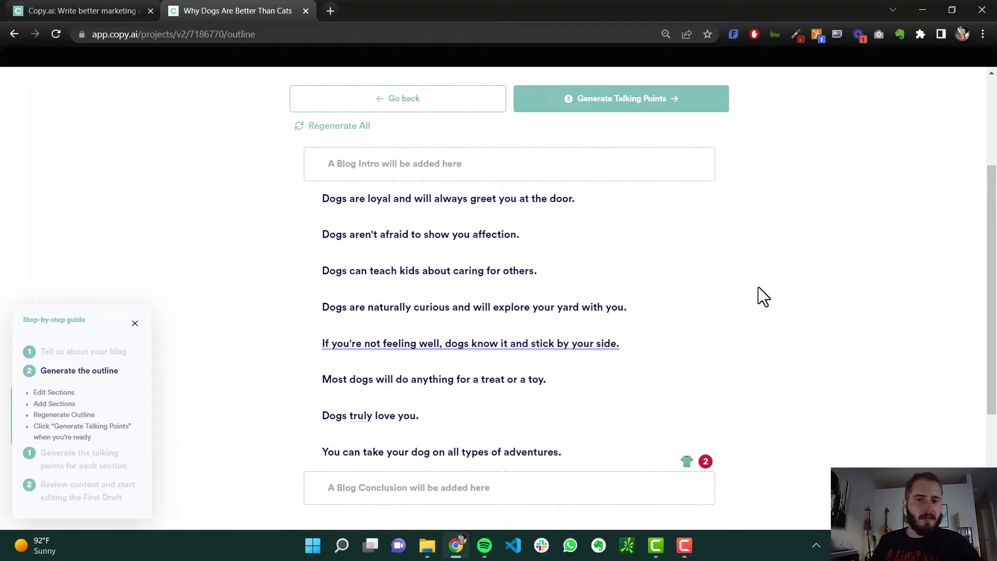
{"action": "scroll", "coordinate": [737, 275], "scroll_direction": "up", "scroll_amount": 3}
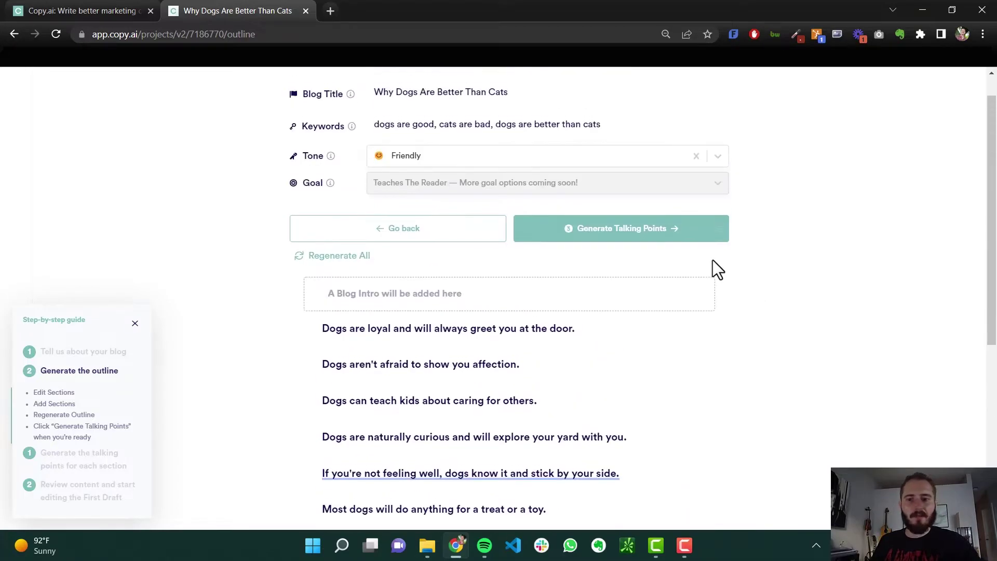
Generate bullet talking points for every outline section and review them all
{"action": "left_click", "coordinate": [626, 240]}
{"action": "scroll", "coordinate": [559, 263], "scroll_direction": "down", "scroll_amount": 5}
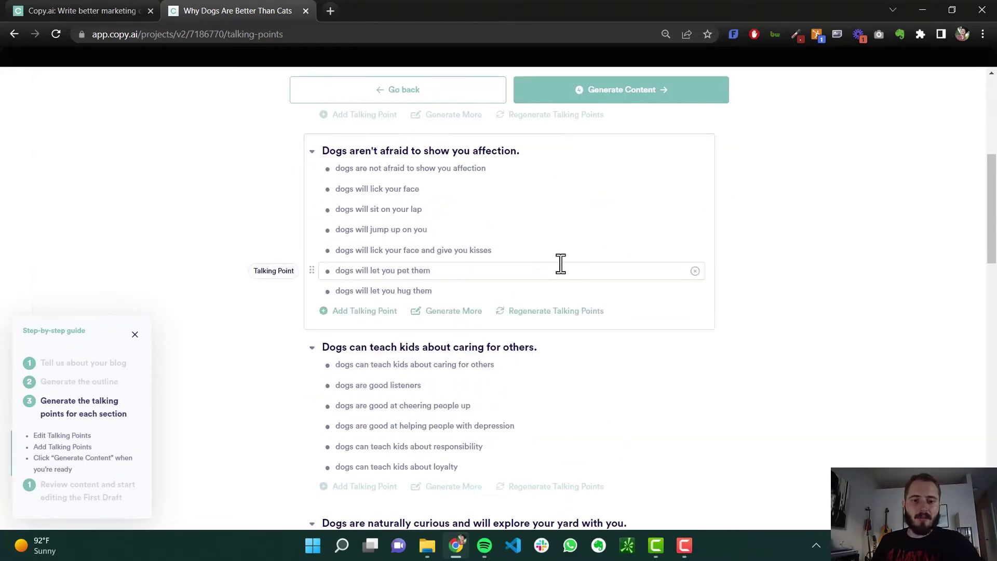
{"action": "scroll", "coordinate": [484, 192], "scroll_direction": "down", "scroll_amount": 4}
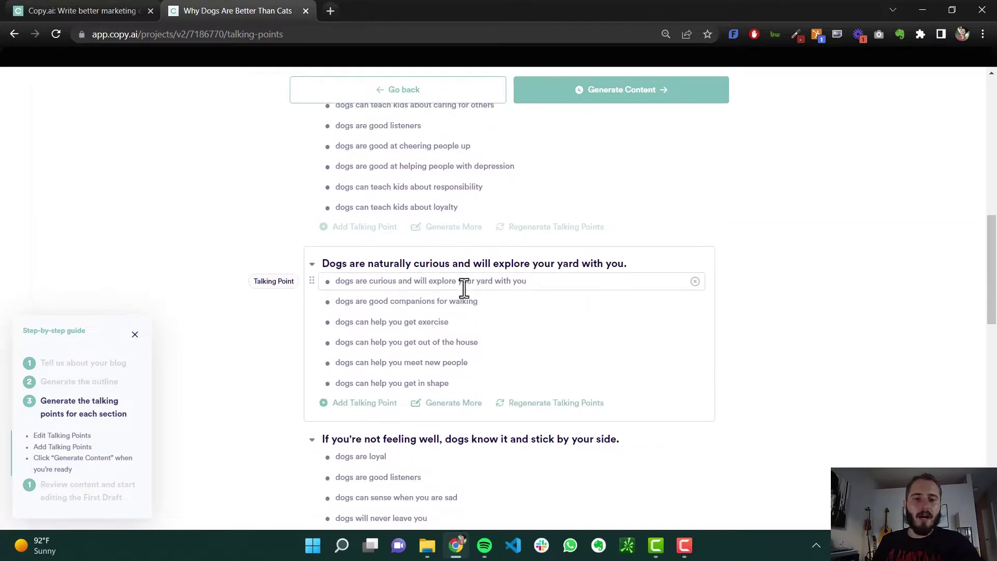
{"action": "scroll", "coordinate": [470, 312], "scroll_direction": "up", "scroll_amount": 10}
{"action": "scroll", "coordinate": [470, 314], "scroll_direction": "up", "scroll_amount": 1}
{"action": "scroll", "coordinate": [457, 291], "scroll_direction": "down", "scroll_amount": 3}
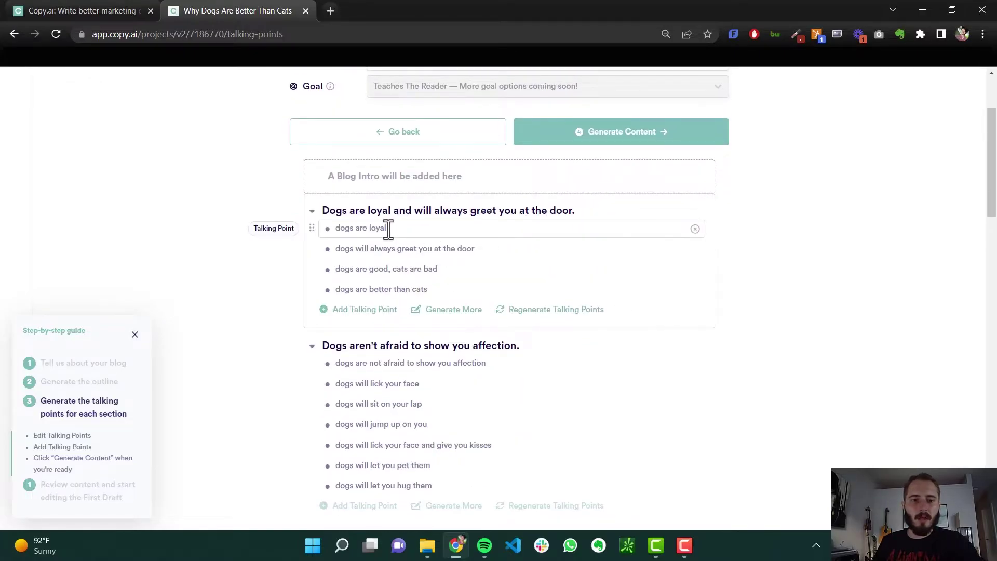
{"action": "scroll", "coordinate": [410, 260], "scroll_direction": "down", "scroll_amount": 3}
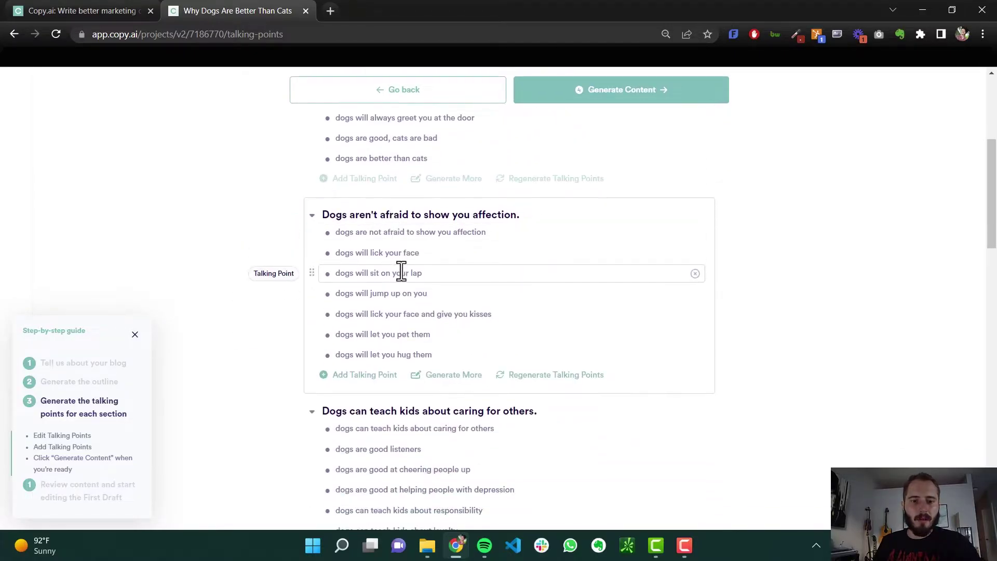
{"action": "scroll", "coordinate": [401, 271], "scroll_direction": "down", "scroll_amount": 1}
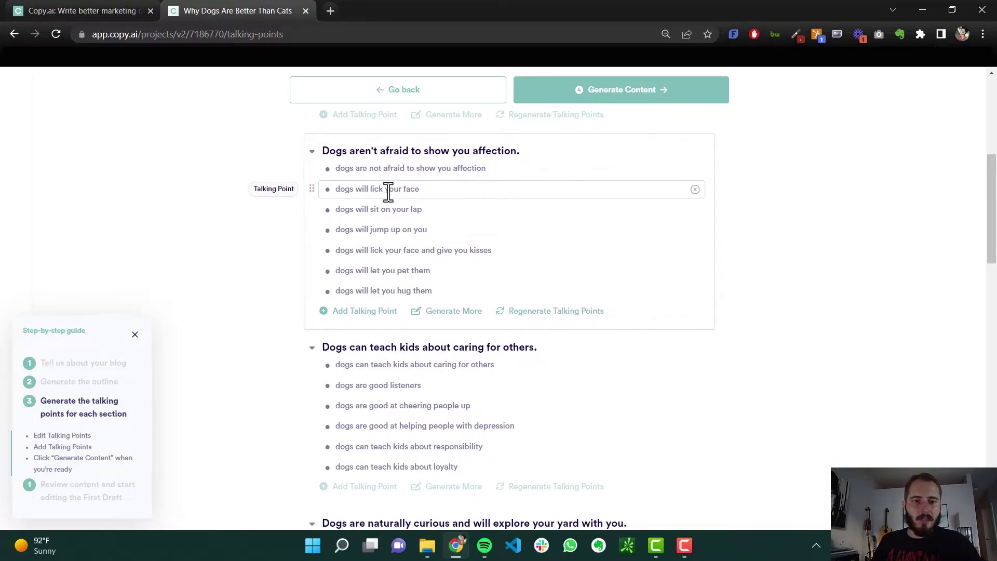
{"action": "scroll", "coordinate": [623, 267], "scroll_direction": "down", "scroll_amount": 4}
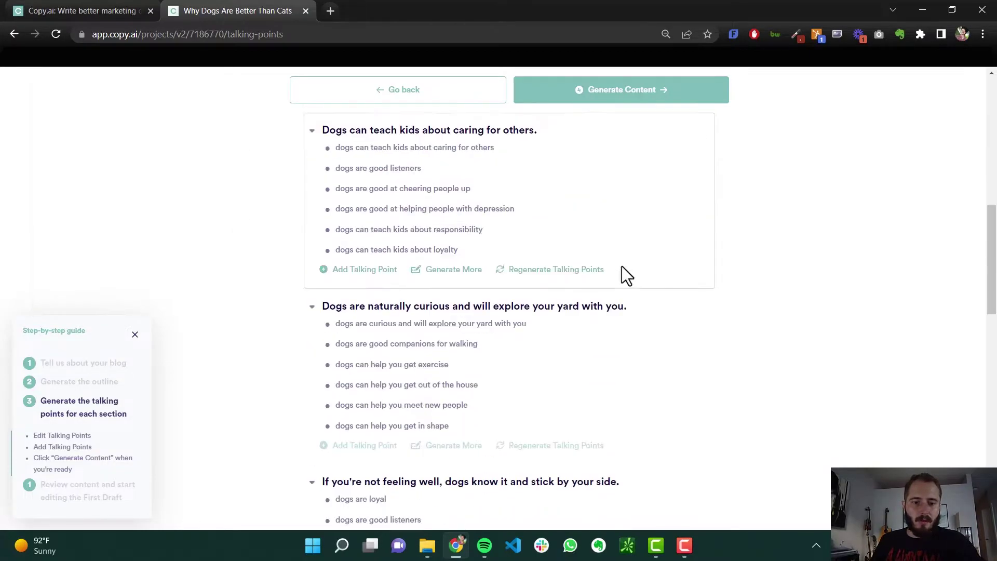
{"action": "scroll", "coordinate": [623, 273], "scroll_direction": "down", "scroll_amount": 5}
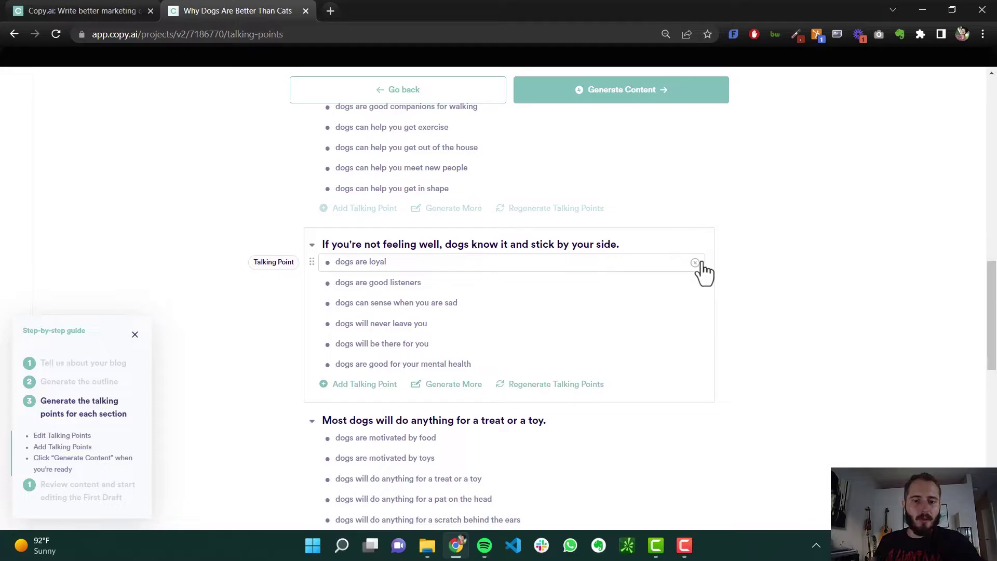
{"action": "scroll", "coordinate": [738, 289], "scroll_direction": "down", "scroll_amount": 9}
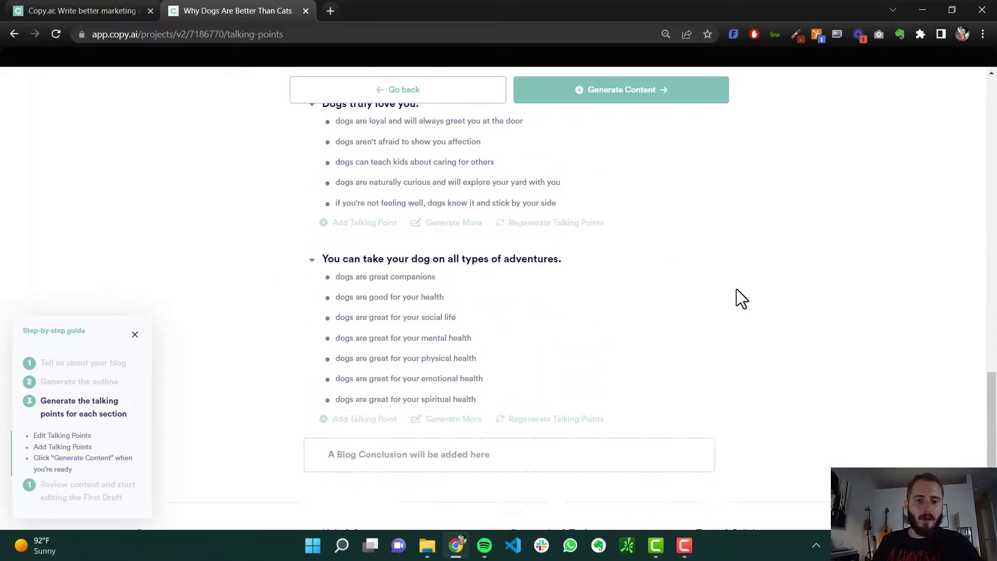
{"action": "scroll", "coordinate": [737, 289], "scroll_direction": "down", "scroll_amount": 2}
{"action": "scroll", "coordinate": [733, 282], "scroll_direction": "up", "scroll_amount": 18}
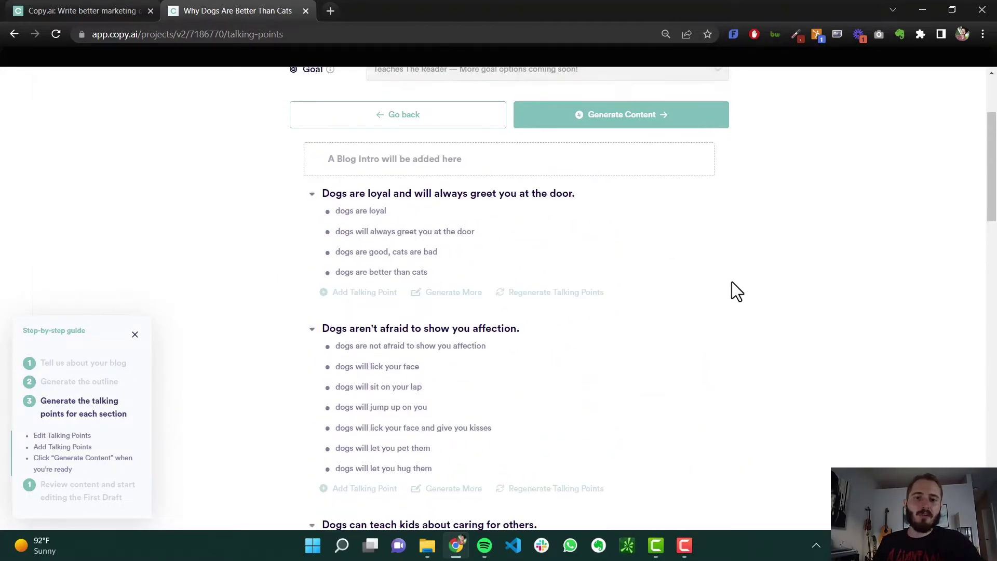
{"action": "scroll", "coordinate": [737, 291], "scroll_direction": "up", "scroll_amount": 3}
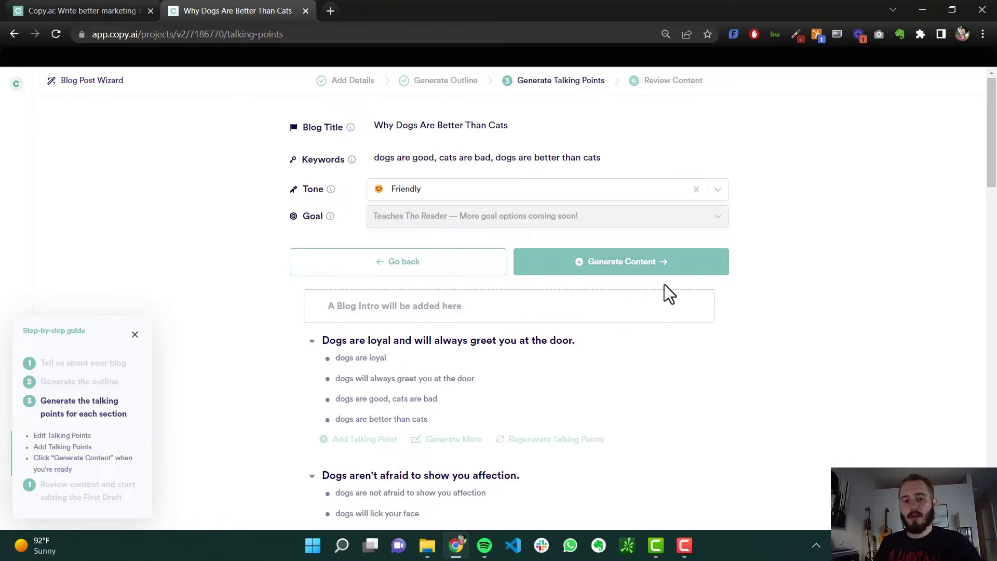
{"action": "left_click", "coordinate": [664, 265]}
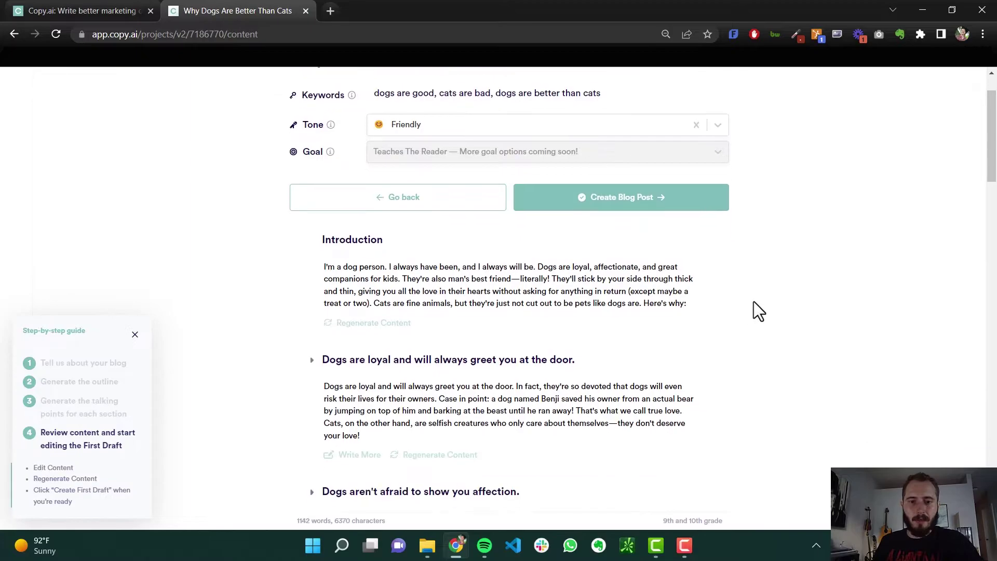
{"action": "scroll", "coordinate": [423, 275], "scroll_direction": "down", "scroll_amount": 20}
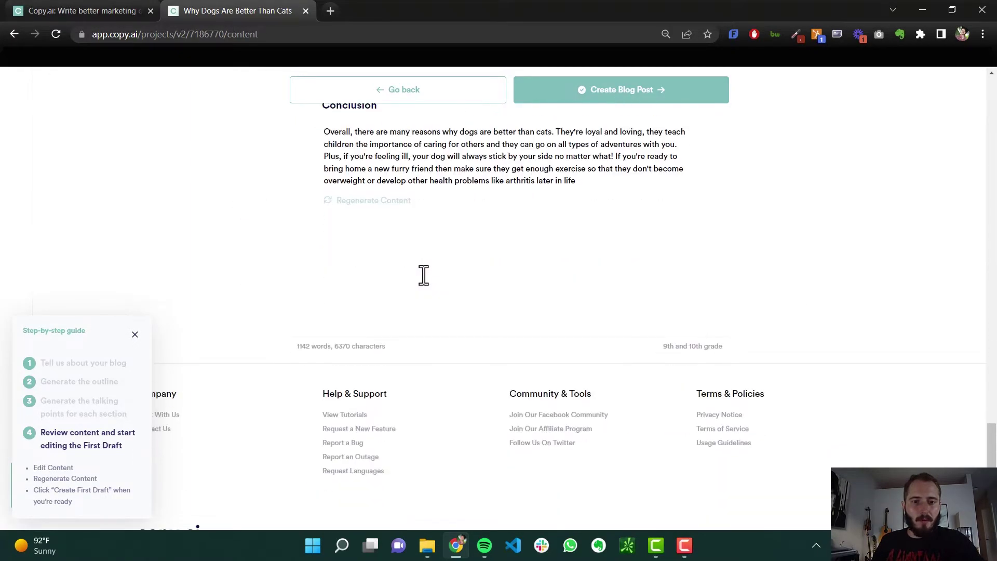
{"action": "scroll", "coordinate": [423, 275], "scroll_direction": "up", "scroll_amount": 20}
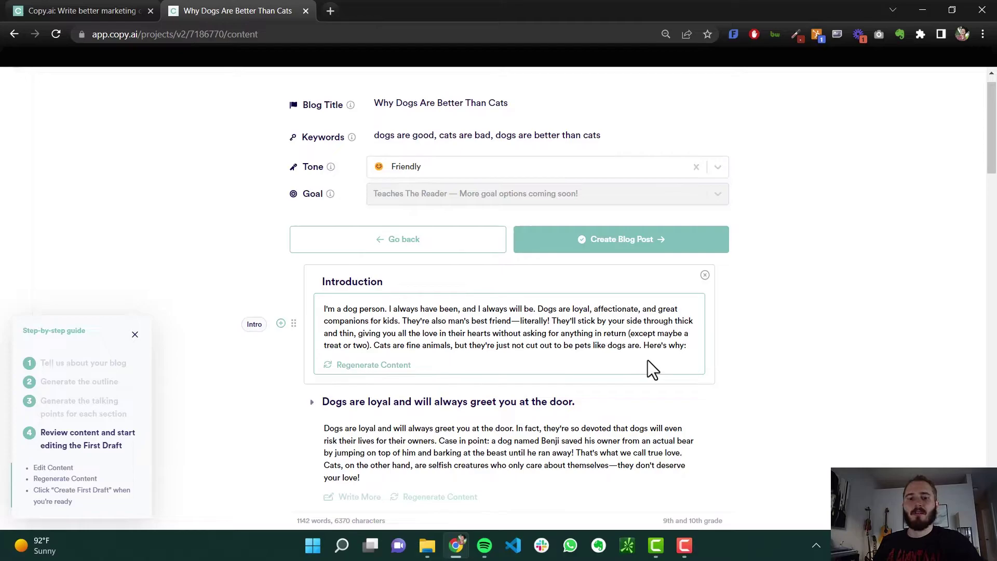
{"action": "scroll", "coordinate": [612, 318], "scroll_direction": "down", "scroll_amount": 7}
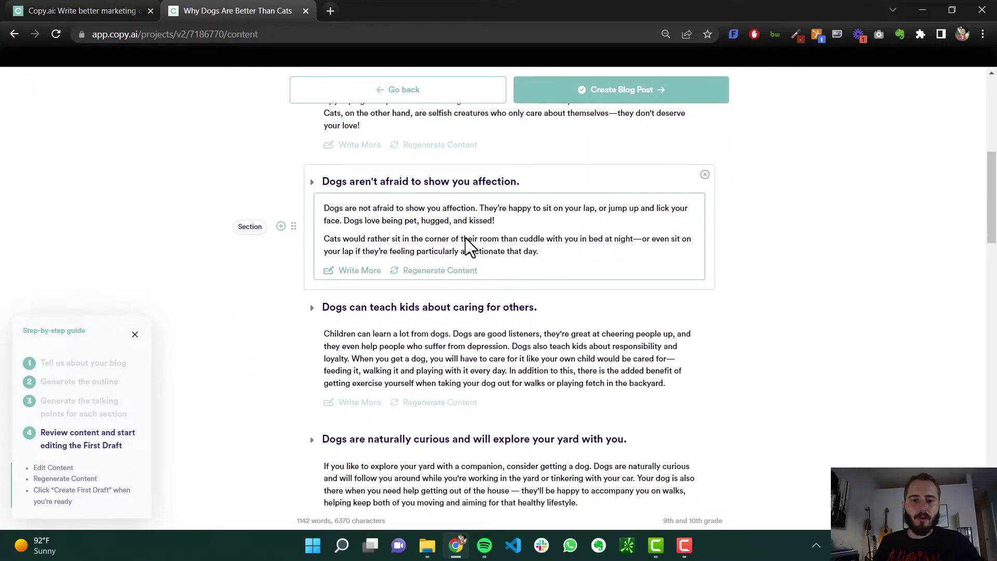
{"action": "scroll", "coordinate": [468, 238], "scroll_direction": "down", "scroll_amount": 12}
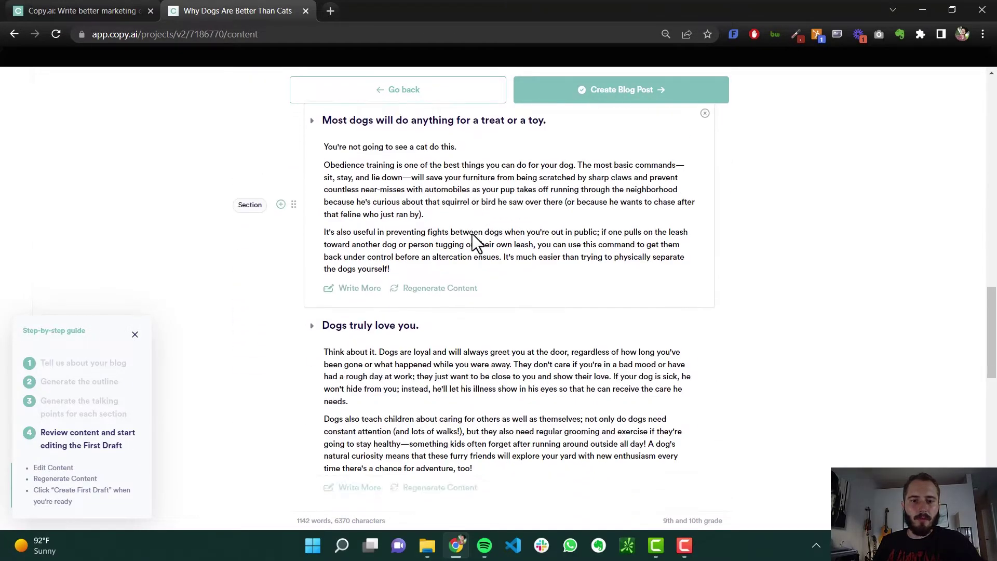
{"action": "scroll", "coordinate": [474, 241], "scroll_direction": "down", "scroll_amount": 10}
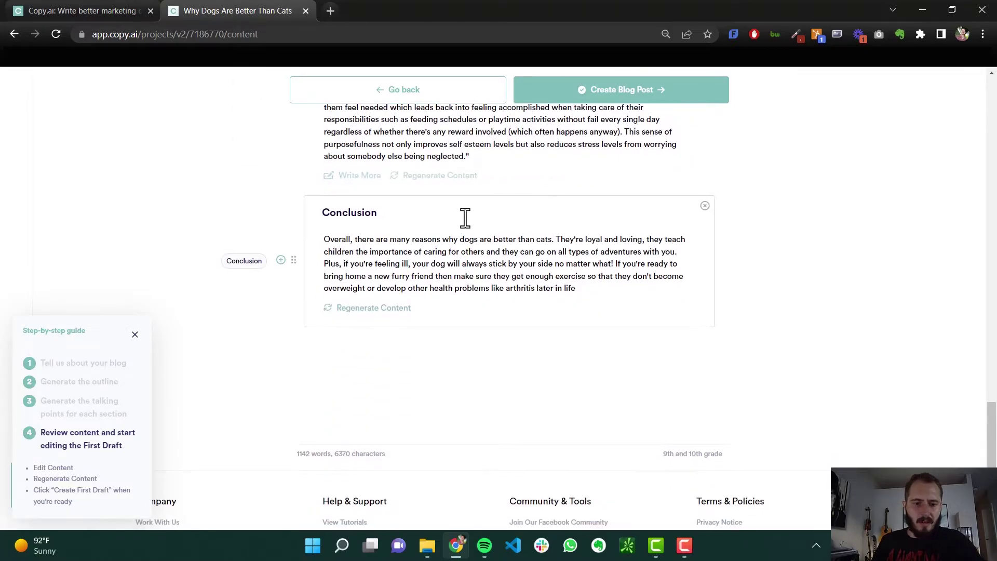
{"action": "scroll", "coordinate": [465, 218], "scroll_direction": "up", "scroll_amount": 15}
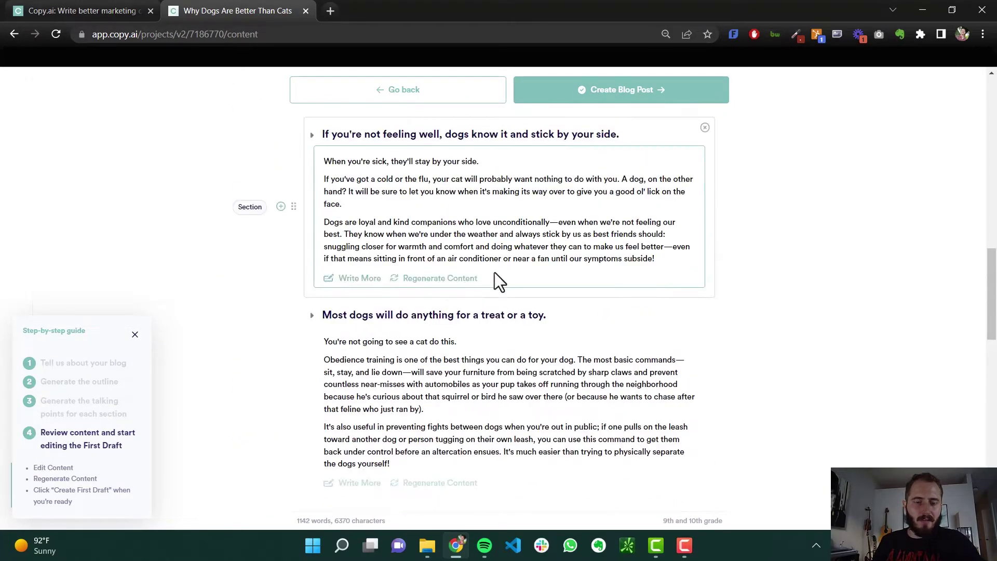
{"action": "scroll", "coordinate": [504, 288], "scroll_direction": "up", "scroll_amount": 15}
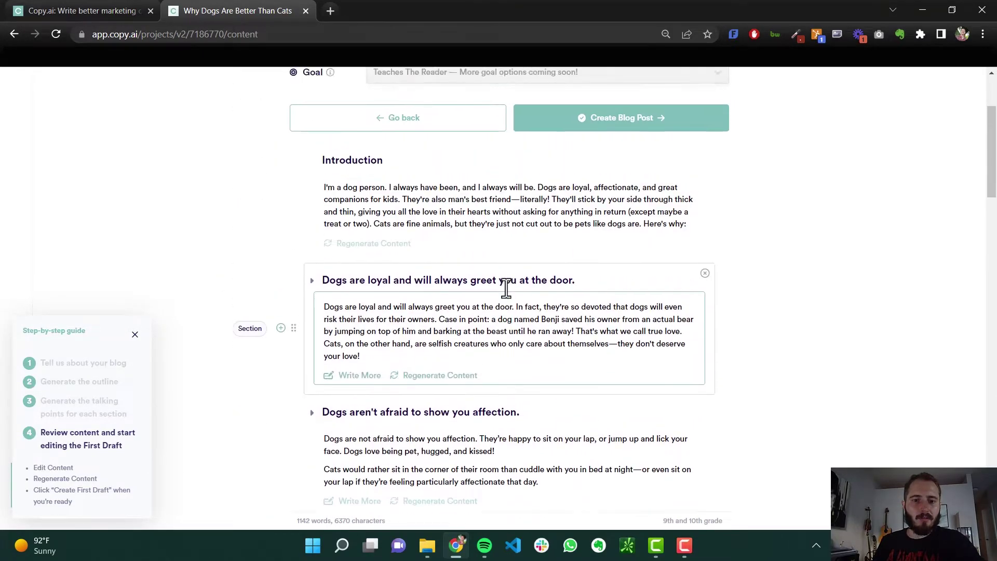
{"action": "scroll", "coordinate": [509, 306], "scroll_direction": "down", "scroll_amount": 20}
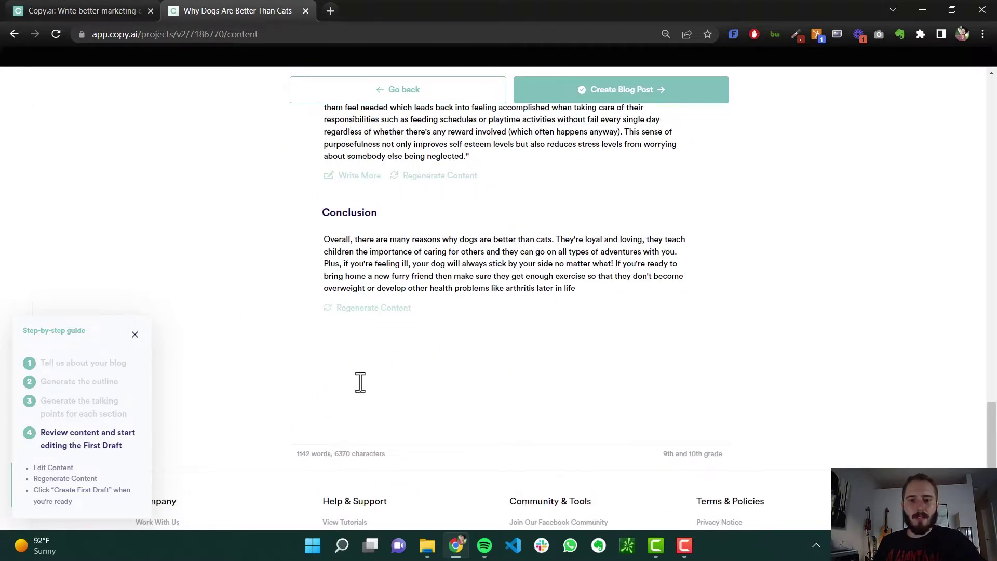
{"action": "scroll", "coordinate": [437, 289], "scroll_direction": "up", "scroll_amount": 15}
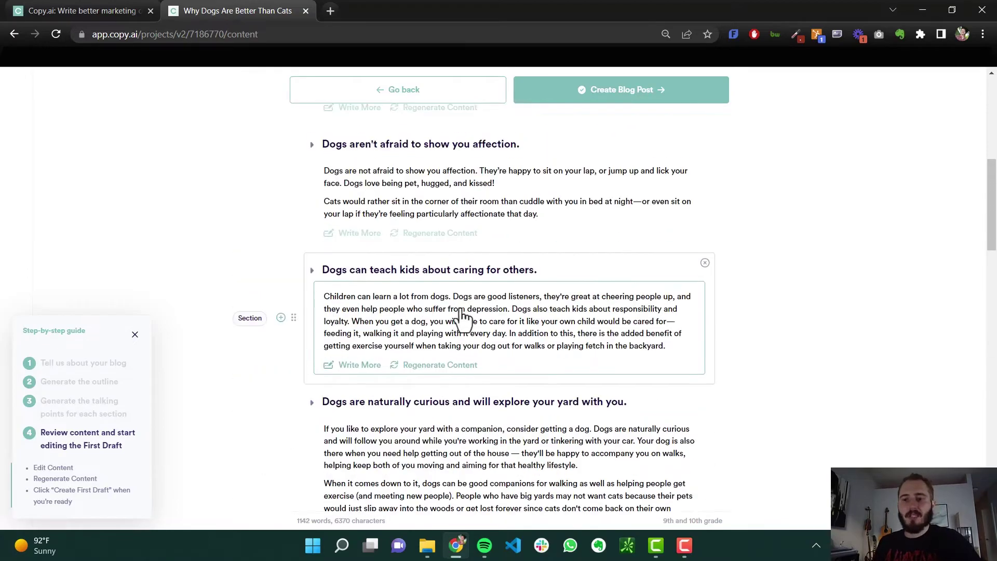
{"action": "scroll", "coordinate": [462, 319], "scroll_direction": "up", "scroll_amount": 8}
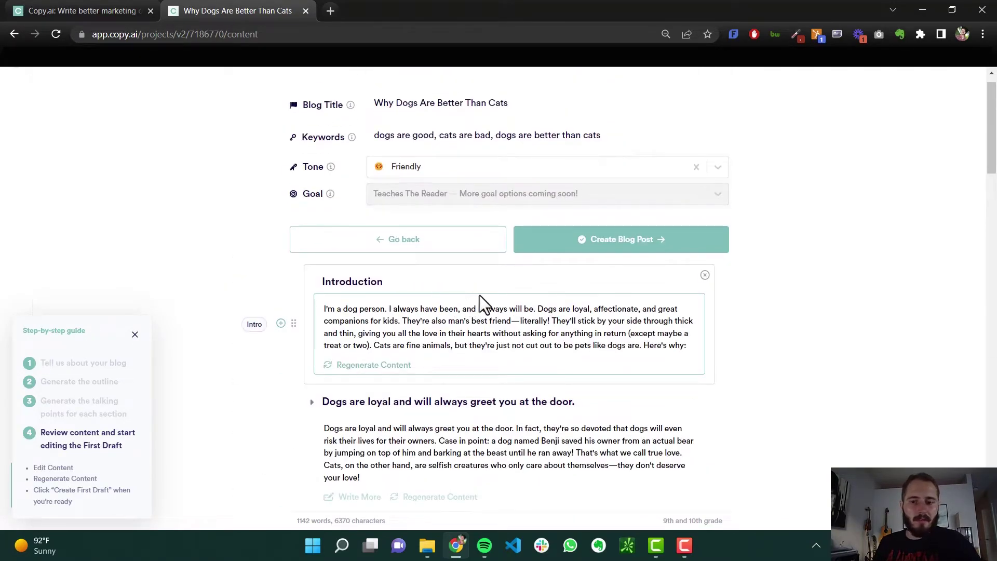
{"action": "scroll", "coordinate": [540, 300], "scroll_direction": "down", "scroll_amount": 3}
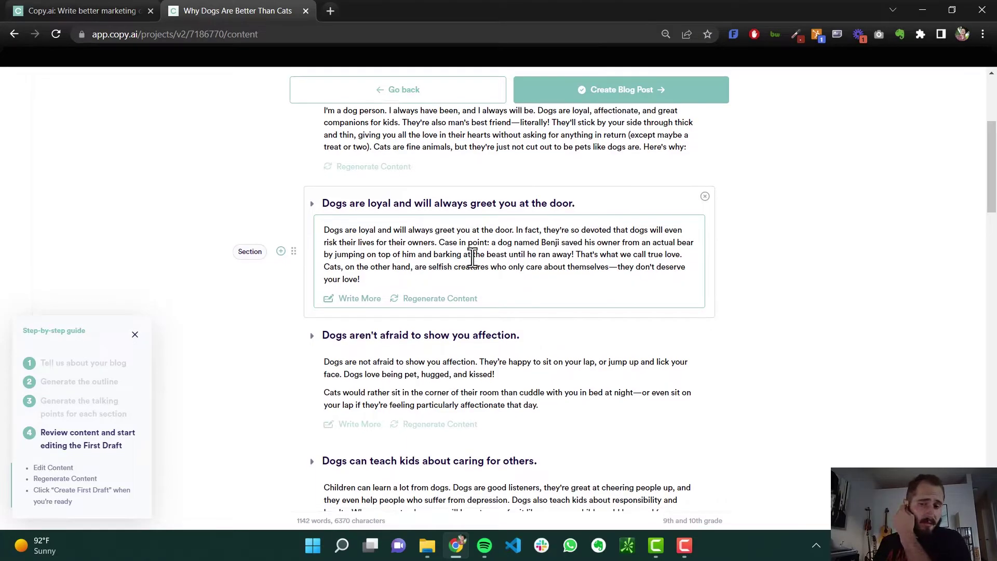
{"action": "scroll", "coordinate": [471, 259], "scroll_direction": "down", "scroll_amount": 2}
{"action": "scroll", "coordinate": [474, 260], "scroll_direction": "down", "scroll_amount": 3}
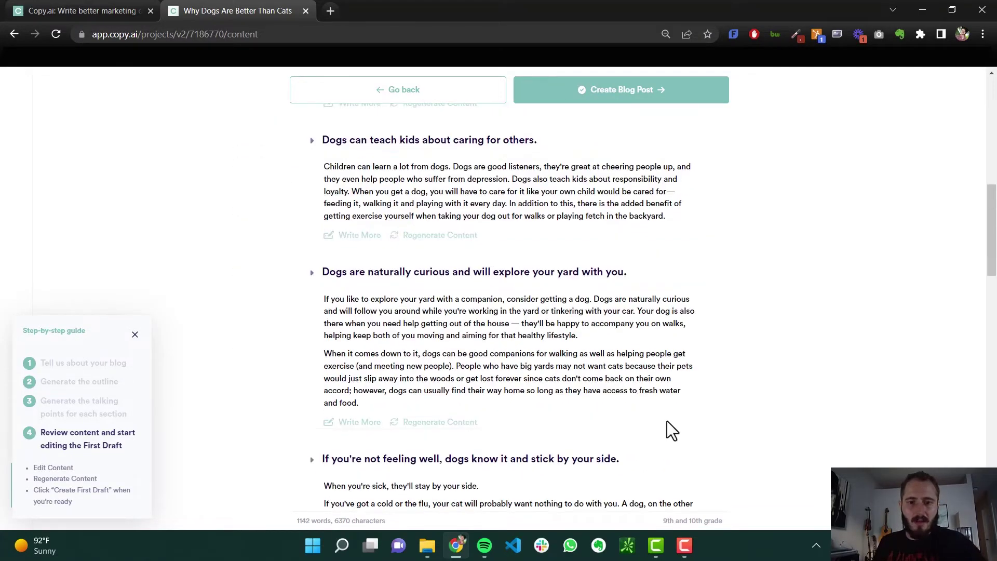
{"action": "scroll", "coordinate": [628, 351], "scroll_direction": "down", "scroll_amount": 2}
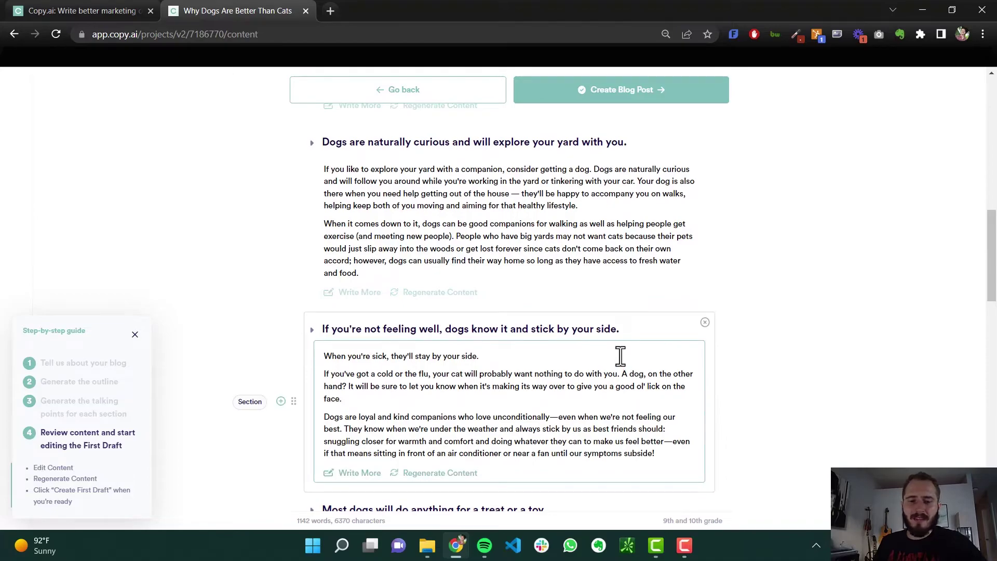
{"action": "scroll", "coordinate": [618, 350], "scroll_direction": "down", "scroll_amount": 7}
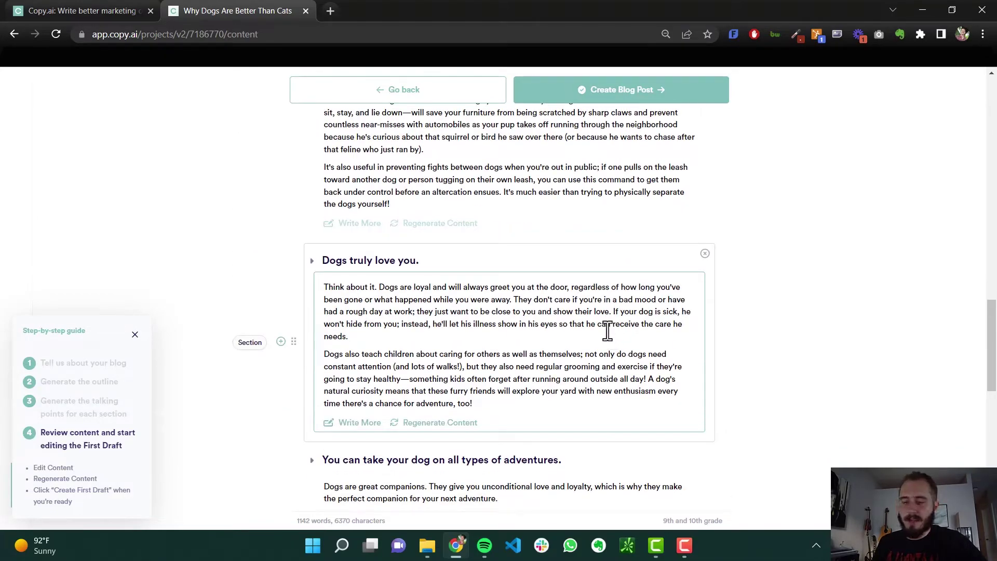
{"action": "scroll", "coordinate": [607, 327], "scroll_direction": "down", "scroll_amount": 5}
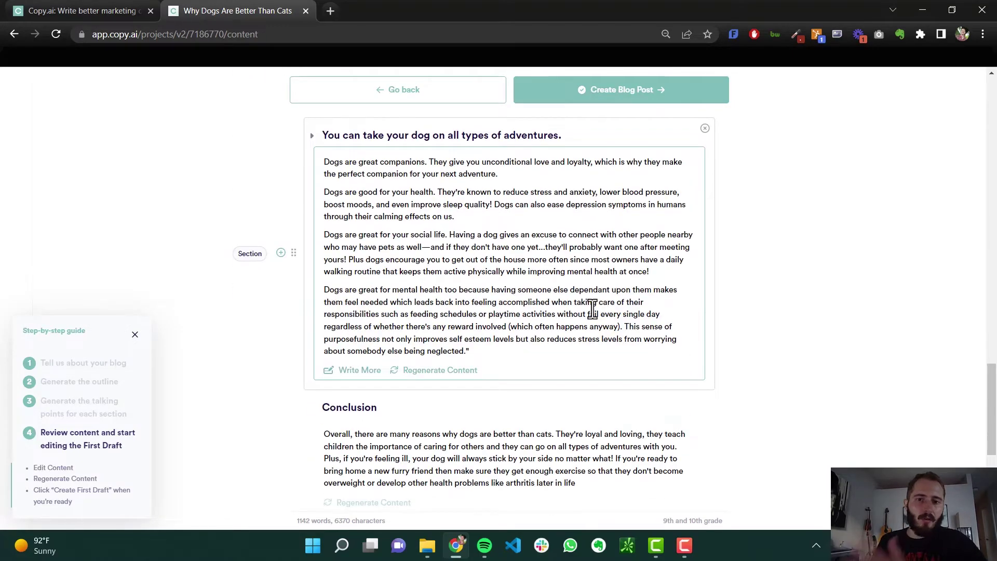
{"action": "scroll", "coordinate": [593, 309], "scroll_direction": "down", "scroll_amount": 1}
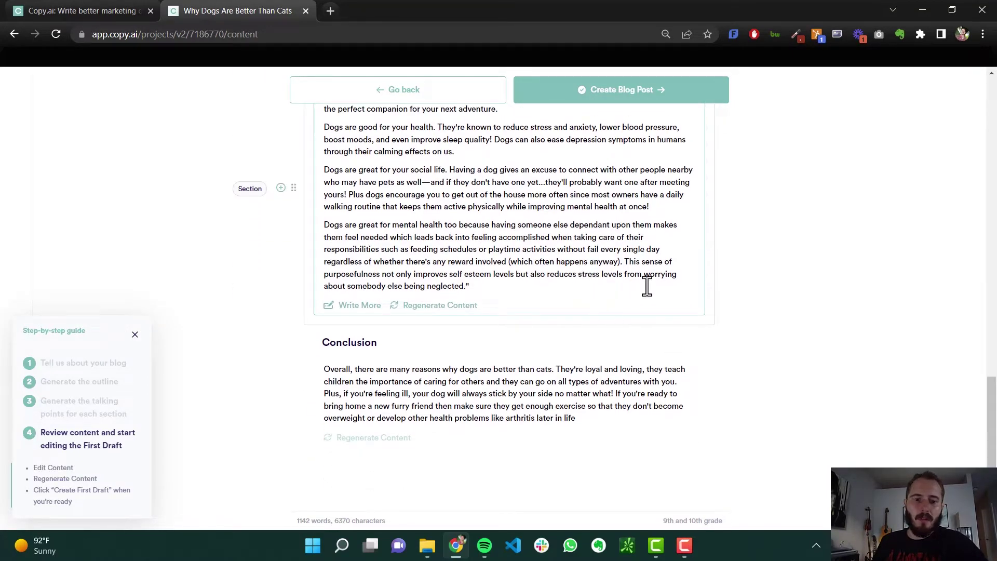
{"action": "scroll", "coordinate": [592, 267], "scroll_direction": "up", "scroll_amount": 20}
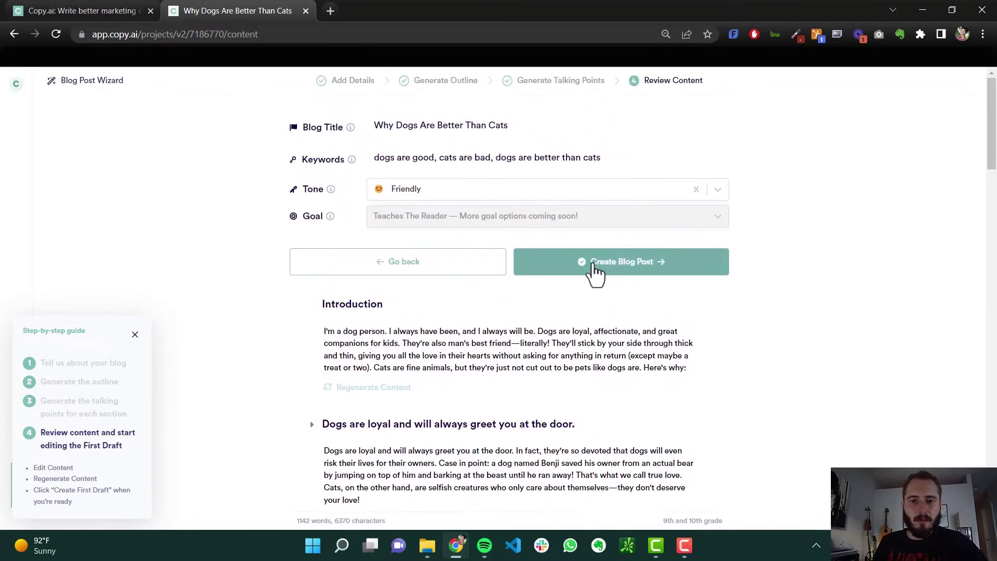
Create the blog post and review the 1225-word first draft in the editor
{"action": "left_click", "coordinate": [602, 262]}
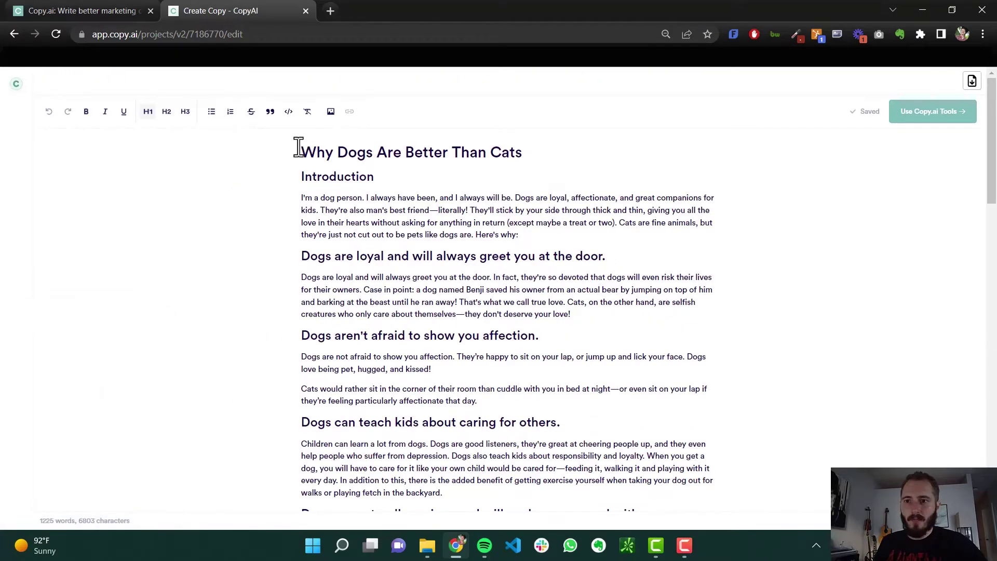
{"action": "scroll", "coordinate": [327, 190], "scroll_direction": "down", "scroll_amount": 15}
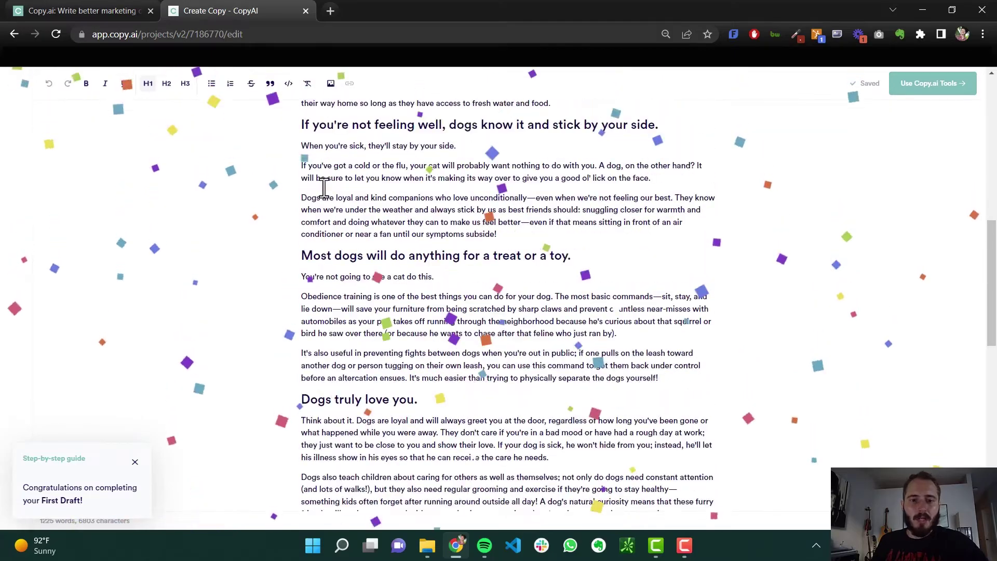
{"action": "scroll", "coordinate": [327, 191], "scroll_direction": "down", "scroll_amount": 10}
{"action": "scroll", "coordinate": [345, 196], "scroll_direction": "up", "scroll_amount": 20}
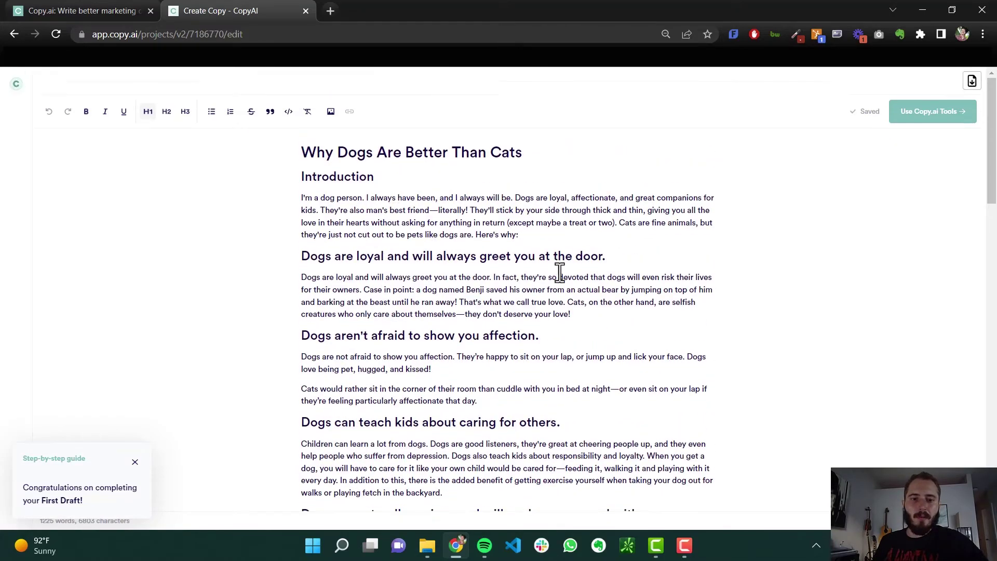
{"action": "scroll", "coordinate": [557, 272], "scroll_direction": "down", "scroll_amount": 12}
{"action": "scroll", "coordinate": [428, 240], "scroll_direction": "down", "scroll_amount": 5}
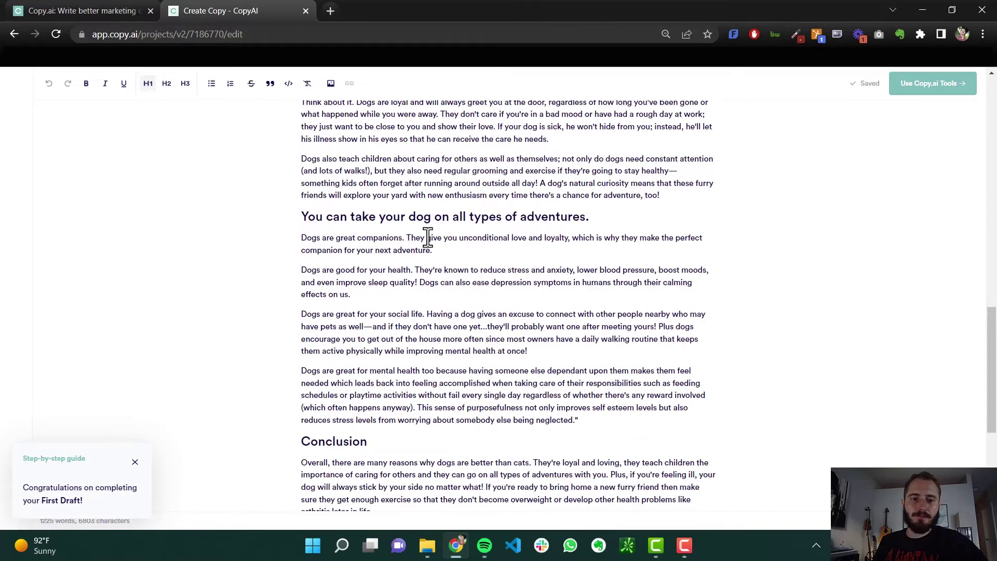
{"action": "scroll", "coordinate": [603, 265], "scroll_direction": "down", "scroll_amount": 5}
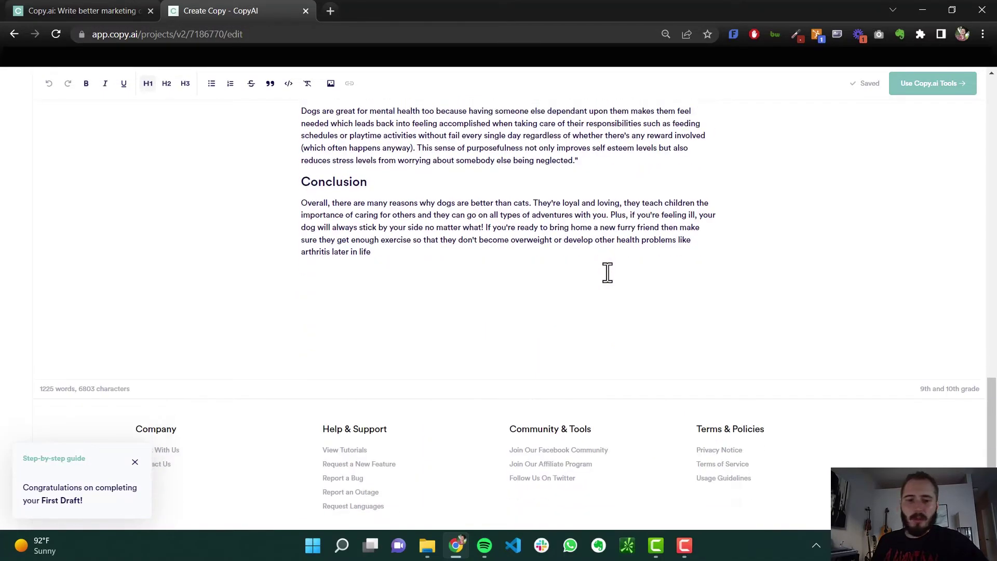
{"action": "scroll", "coordinate": [570, 253], "scroll_direction": "up", "scroll_amount": 20}
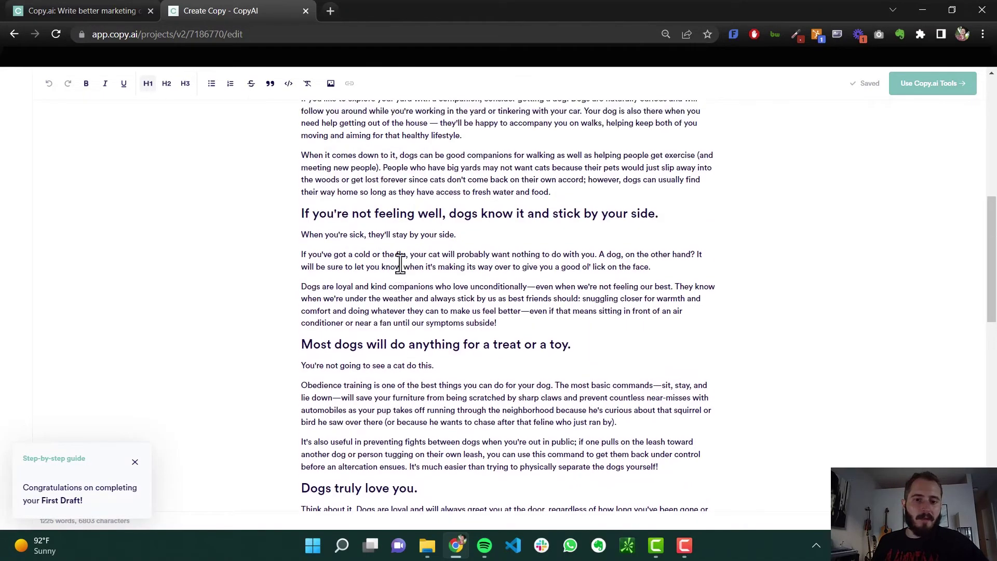
{"action": "scroll", "coordinate": [401, 274], "scroll_direction": "up", "scroll_amount": 3}
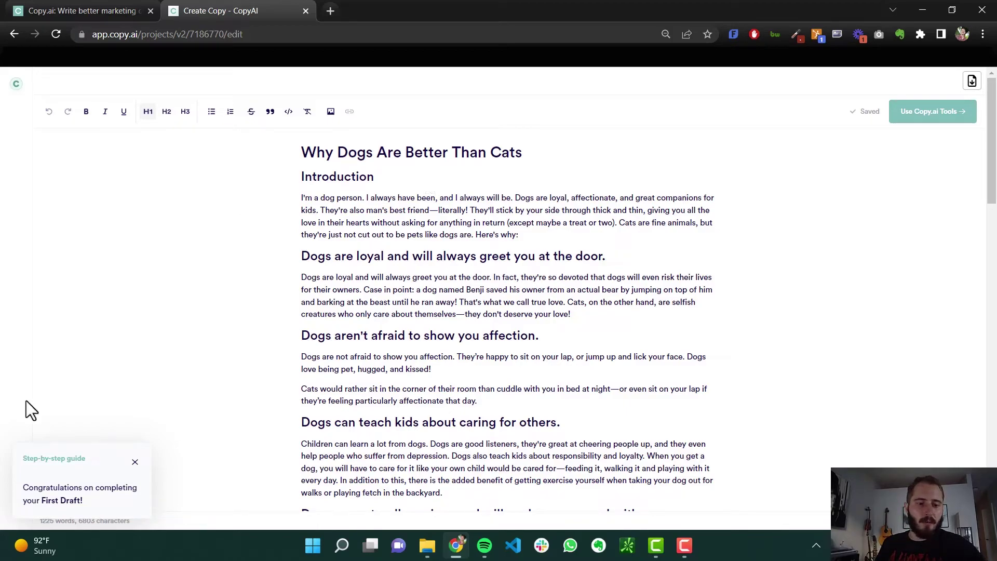
Close the congratulations popup, then switch between the Copy.ai homepage and the draft tab
{"action": "left_click", "coordinate": [135, 462]}
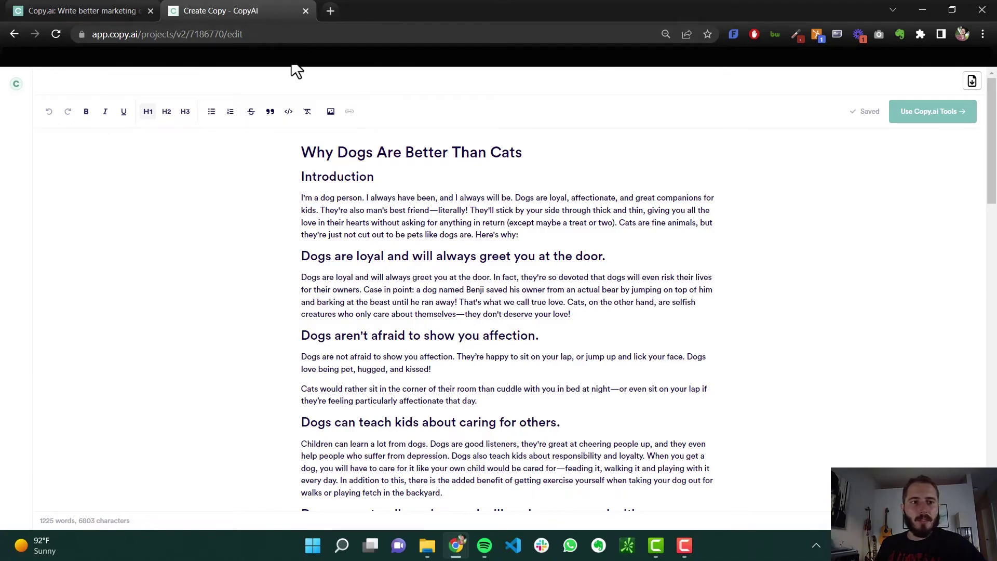
{"action": "left_click", "coordinate": [89, 11]}
{"action": "left_click", "coordinate": [190, 12]}
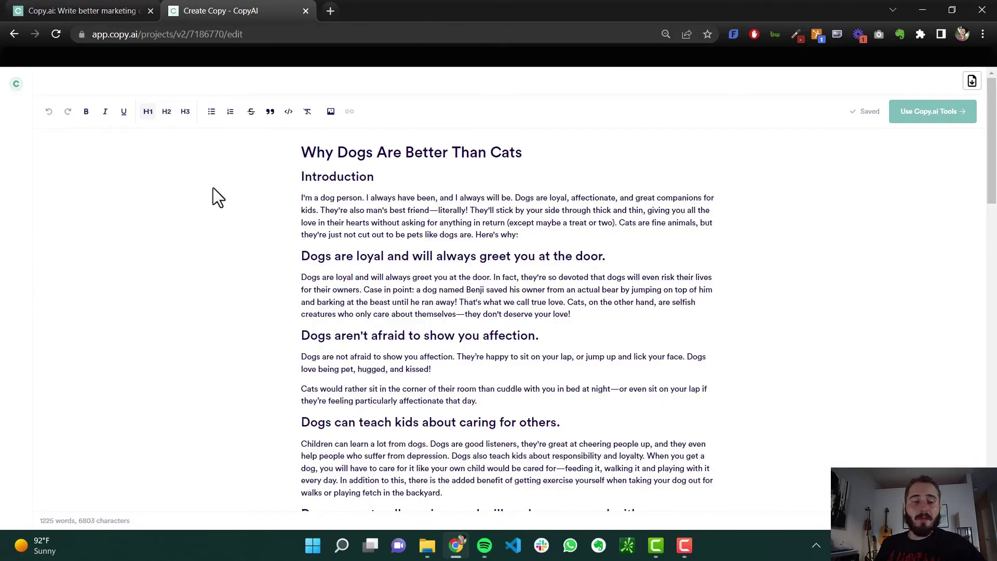
{"action": "left_click", "coordinate": [78, 11]}
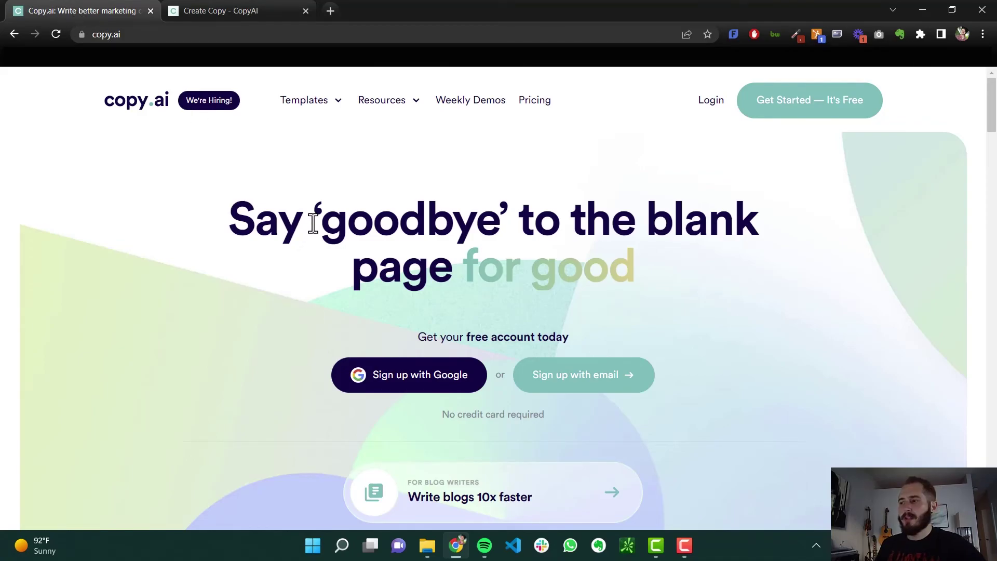
{"action": "left_click", "coordinate": [196, 10]}
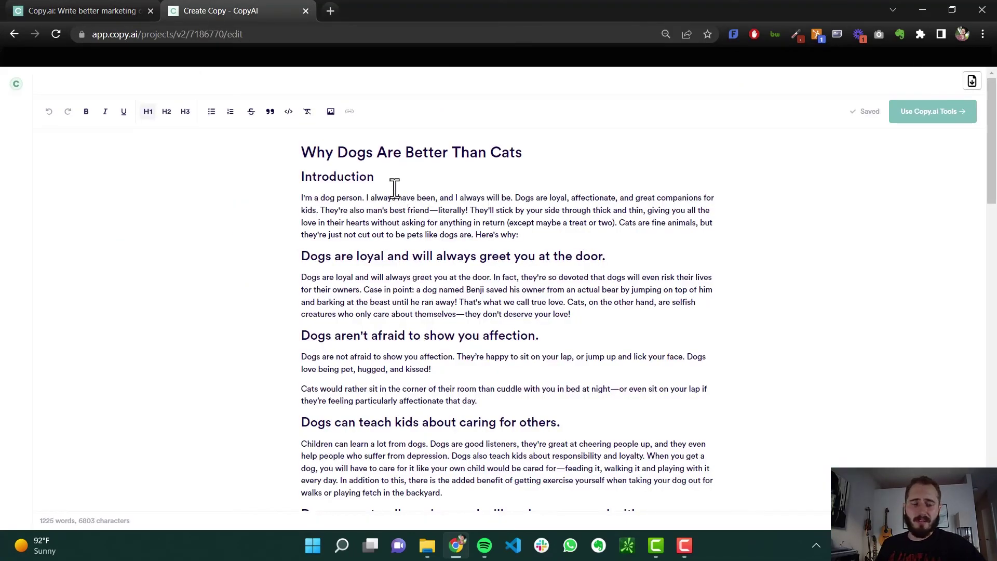